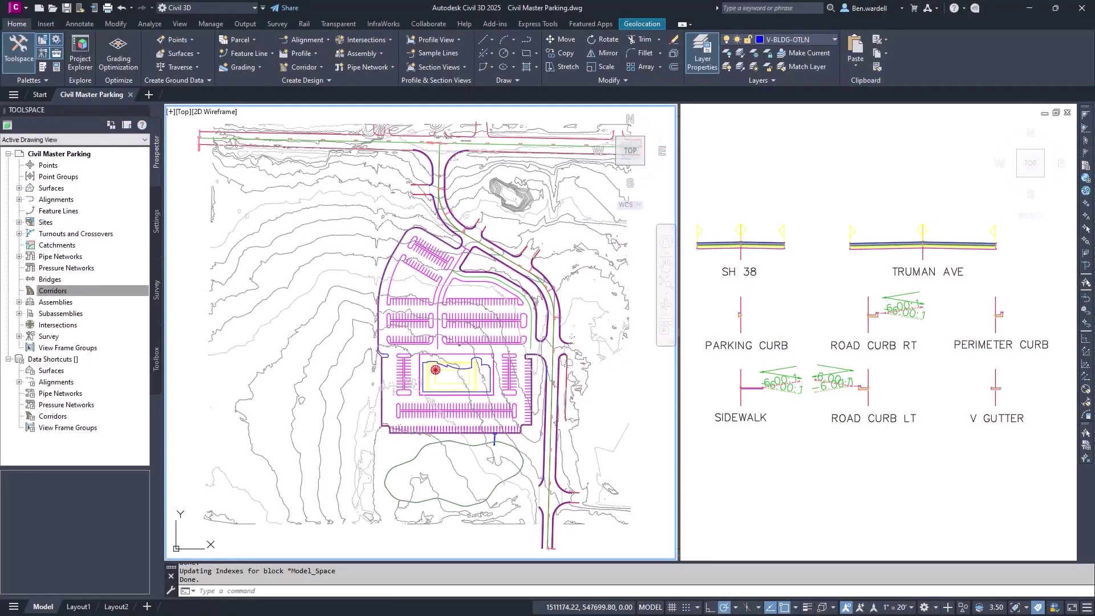
- Start the Create Corridor command for the new Road & Parking Area corridor
{"action": "left_click", "coordinate": [321, 67]}
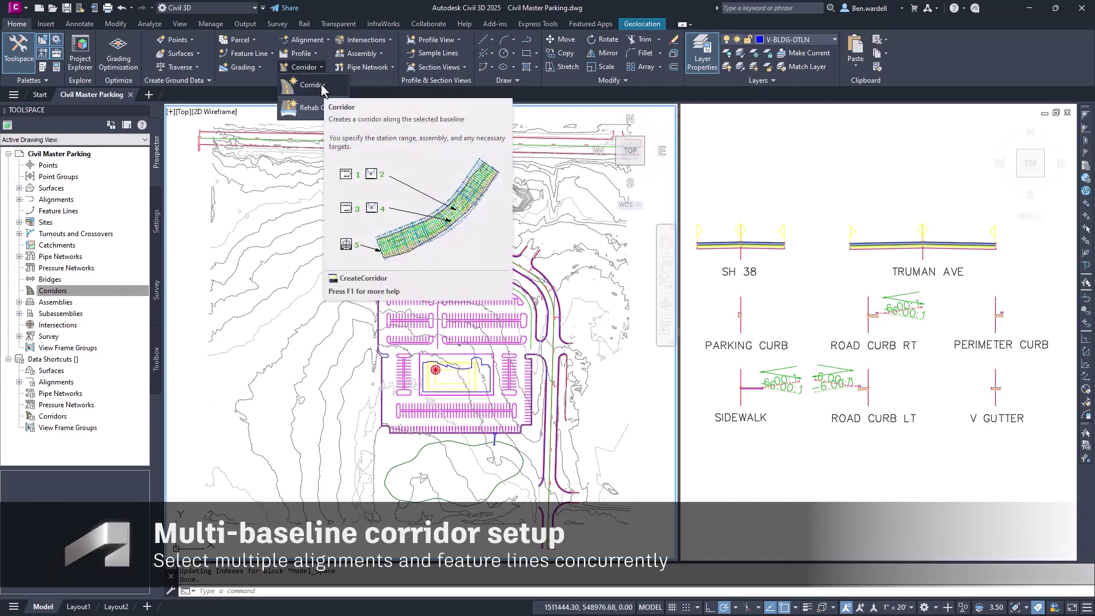
{"action": "left_click", "coordinate": [313, 85]}
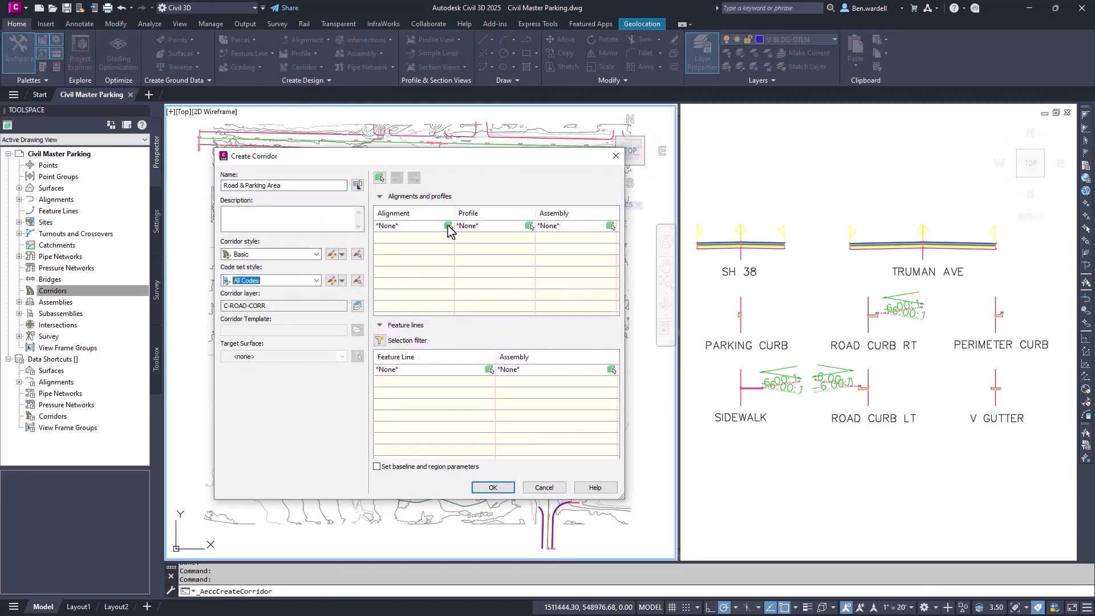
- Add SH 38 as a corridor baseline with profile PROP_SH 38 and assembly SH 38
{"action": "left_click", "coordinate": [447, 225]}
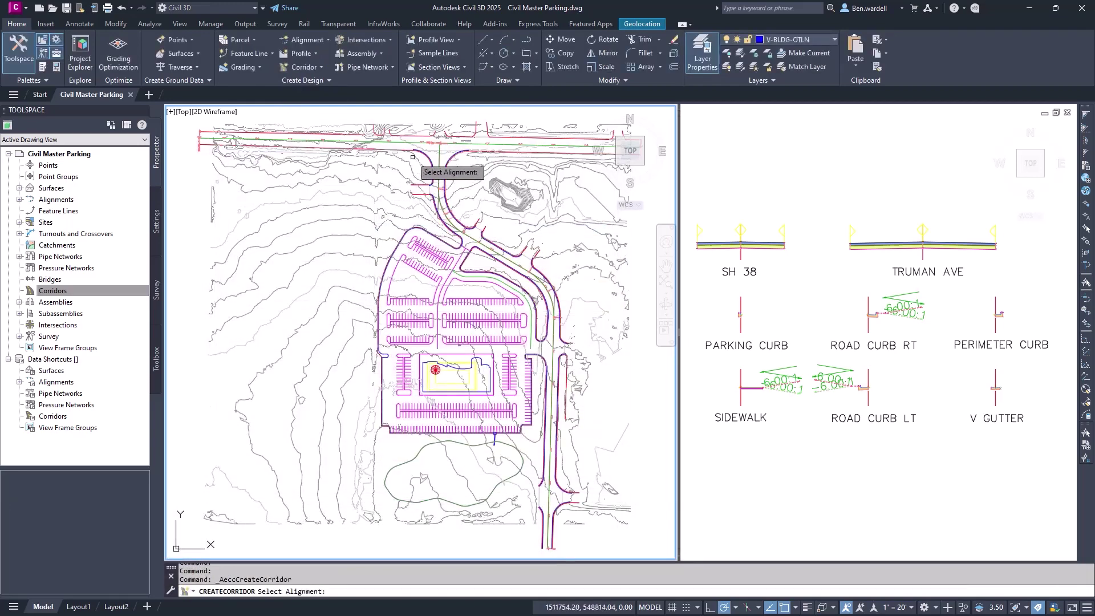
{"action": "left_click", "coordinate": [397, 143]}
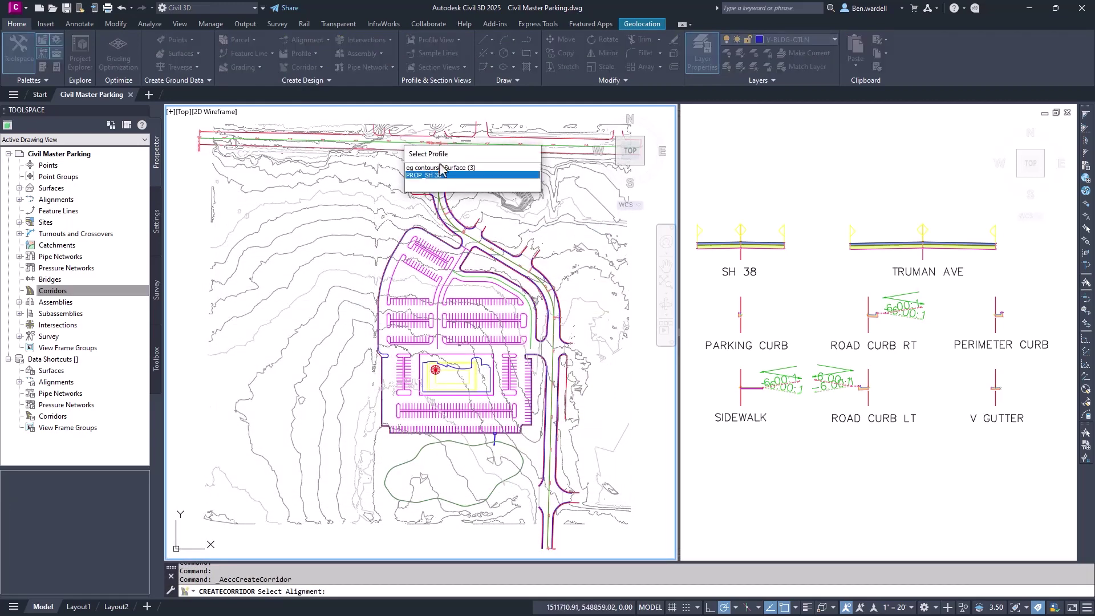
{"action": "left_click", "coordinate": [457, 175]}
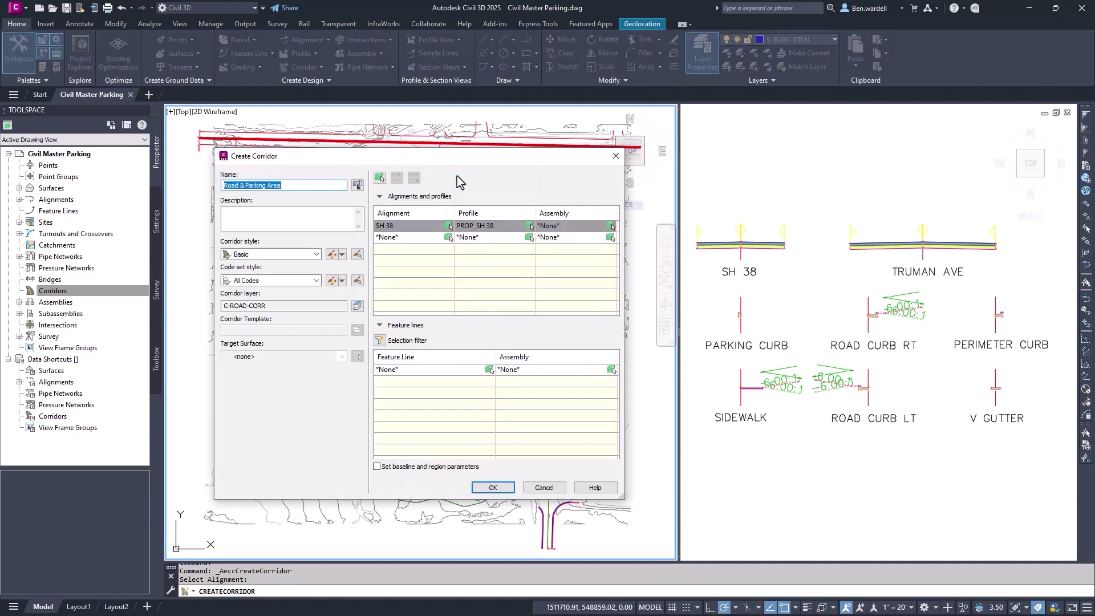
{"action": "left_click", "coordinate": [595, 226]}
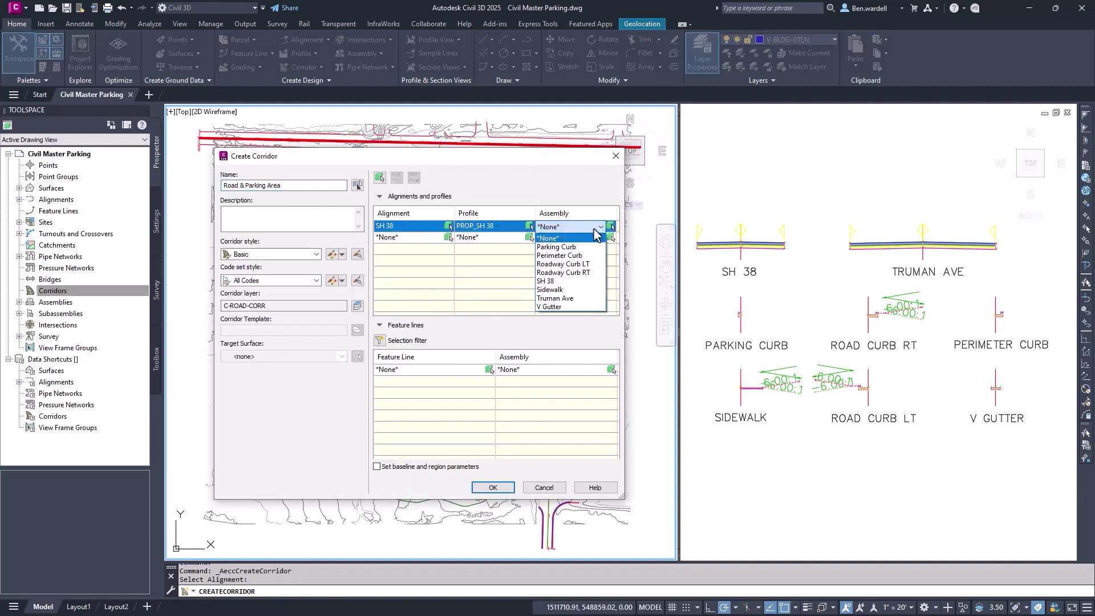
{"action": "left_click", "coordinate": [561, 281]}
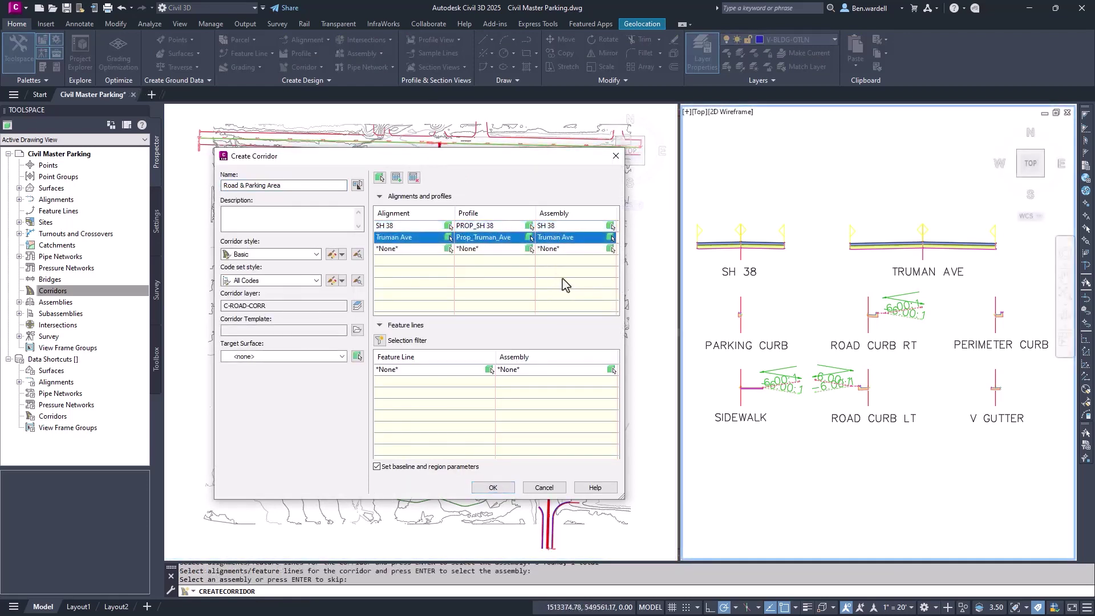
- Filter the feature line selection by style, keeping only the Sidewalk style
{"action": "left_click", "coordinate": [380, 341]}
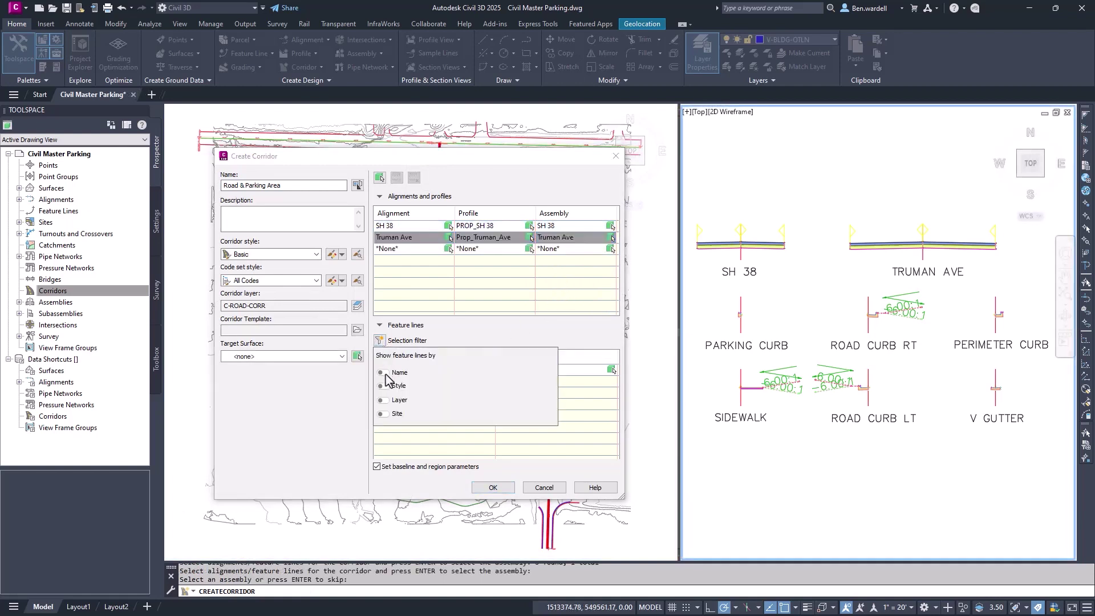
{"action": "left_click", "coordinate": [384, 372]}
{"action": "left_click", "coordinate": [383, 386]}
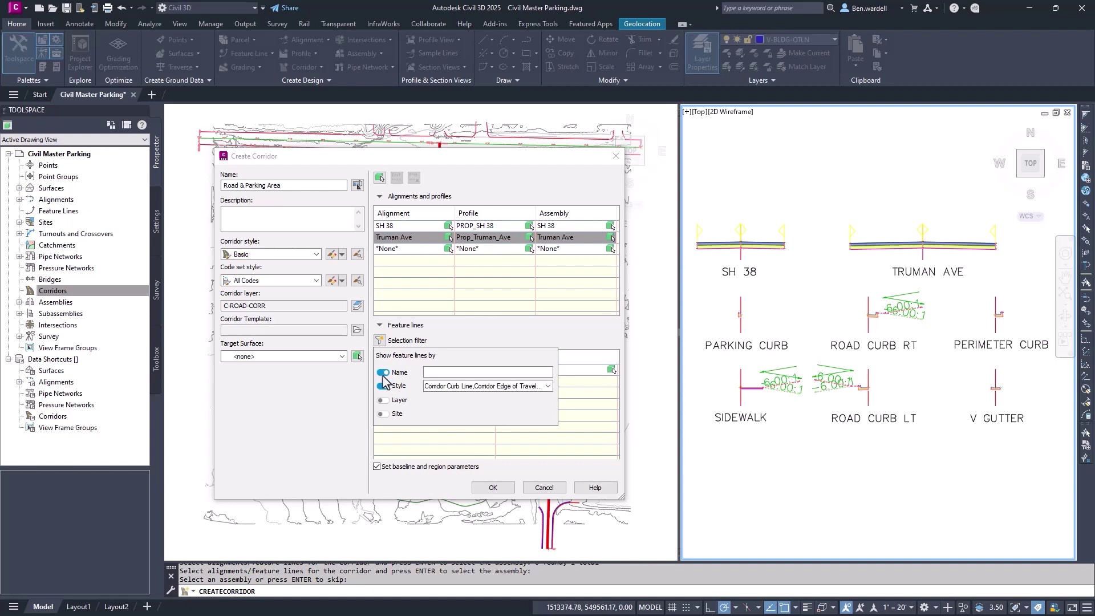
{"action": "left_click", "coordinate": [383, 373]}
{"action": "left_click", "coordinate": [547, 386]}
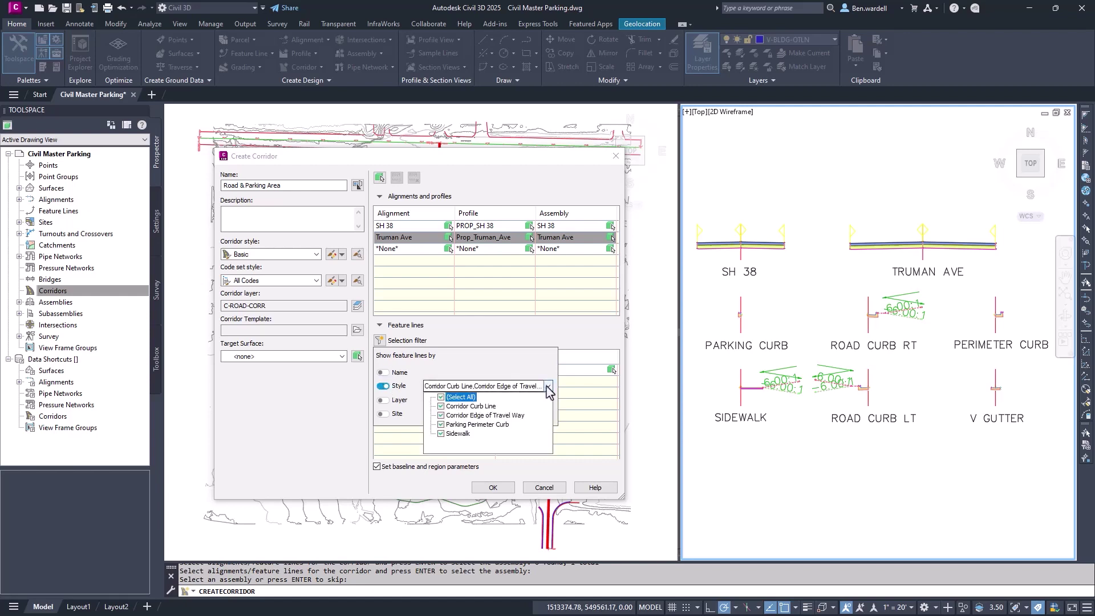
{"action": "left_click", "coordinate": [442, 398]}
{"action": "left_click", "coordinate": [457, 434]}
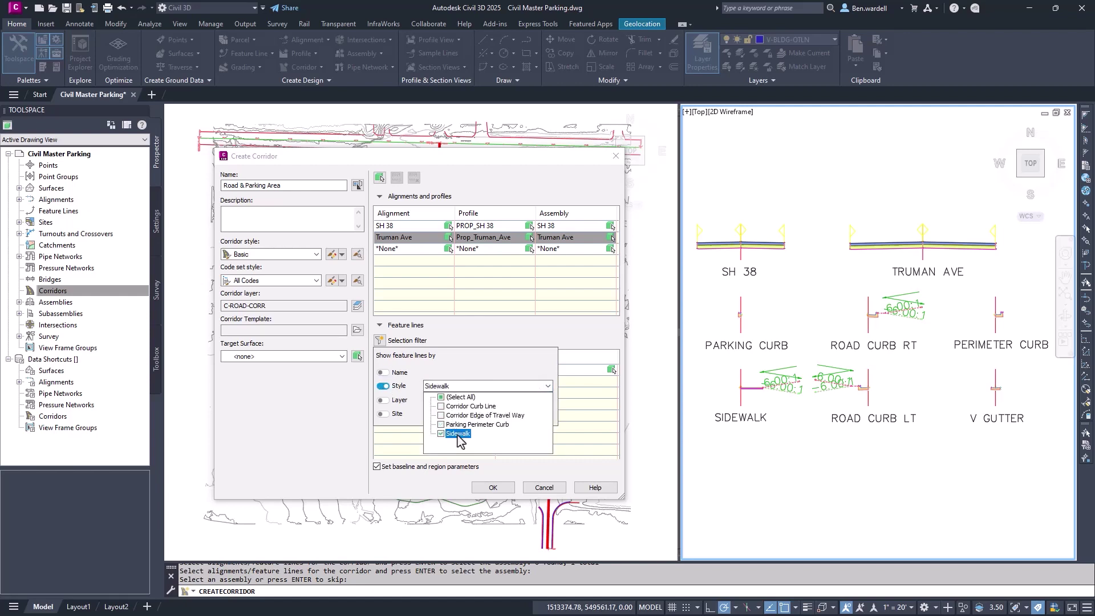
{"action": "left_click", "coordinate": [430, 392]}
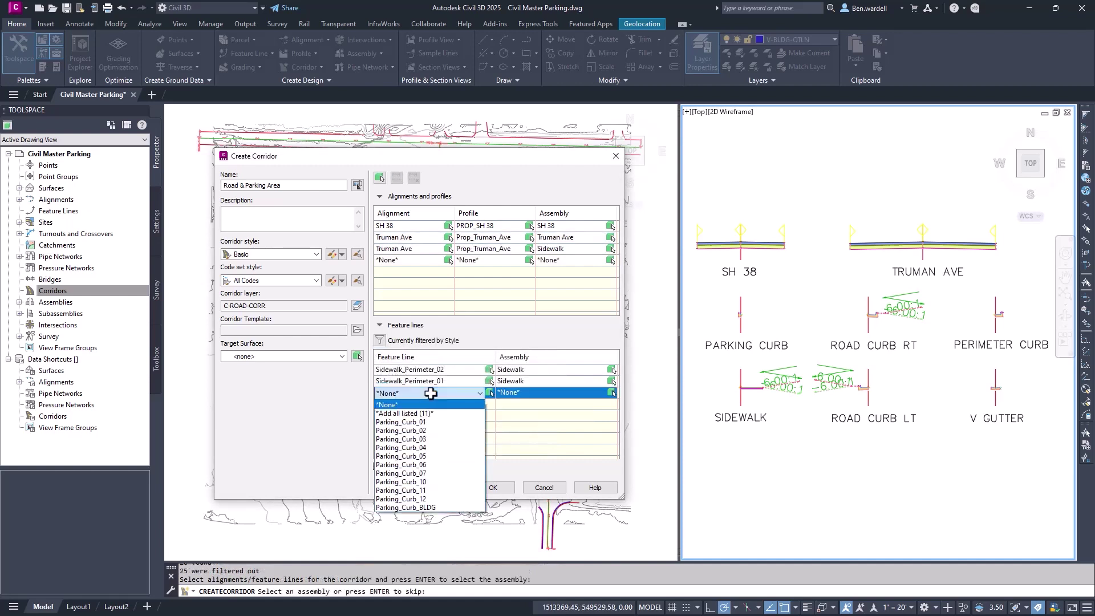
- Add all Parking_Curb feature lines and assign them the Parking Curb assembly
{"action": "left_click", "coordinate": [422, 414]}
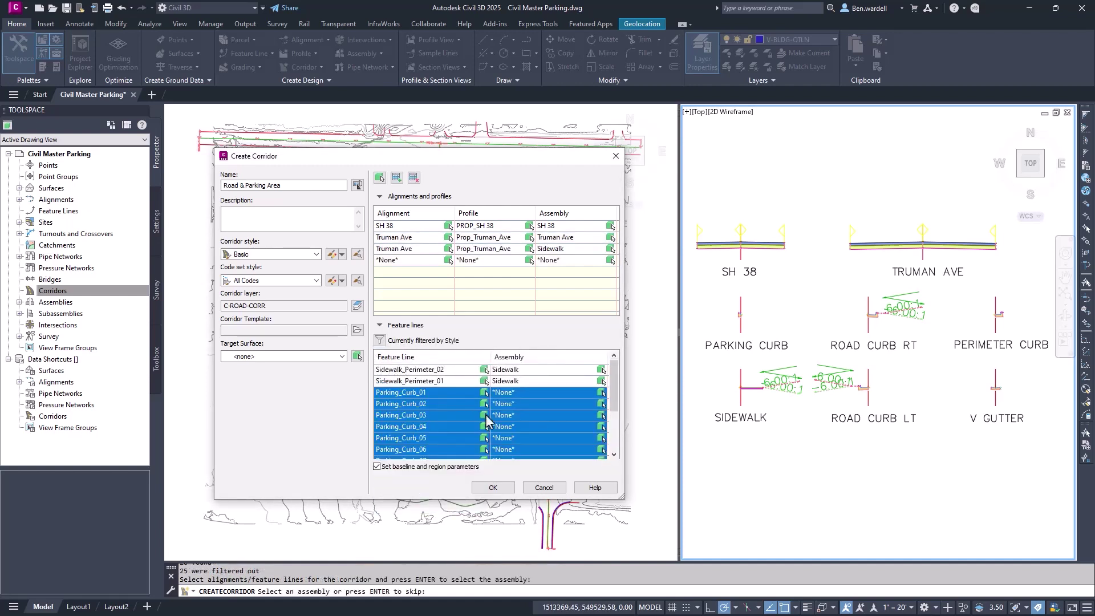
{"action": "left_click", "coordinate": [525, 394]}
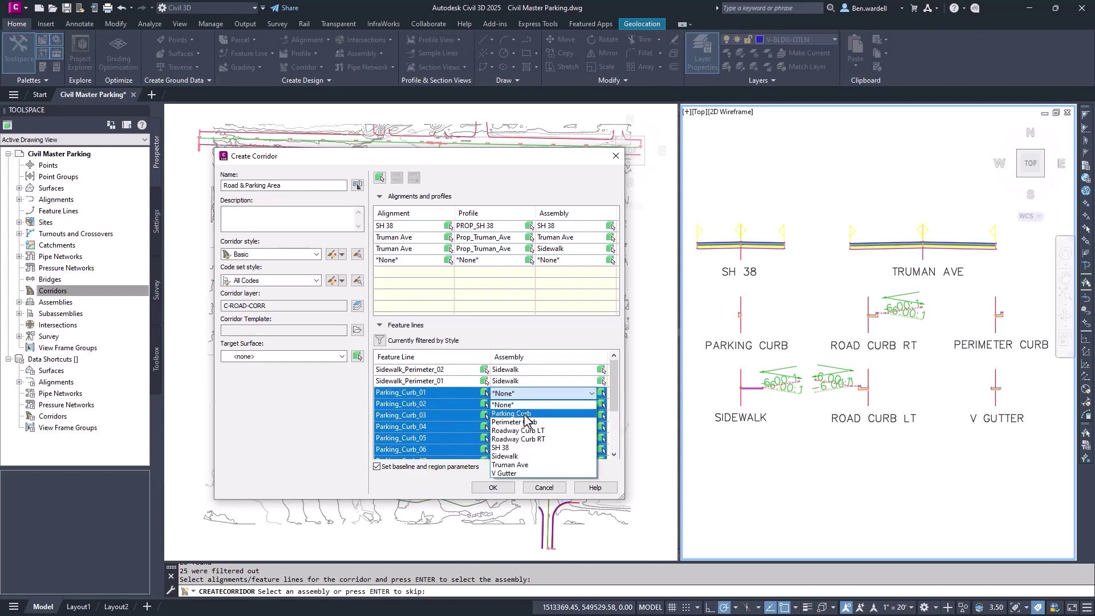
{"action": "left_click", "coordinate": [525, 413]}
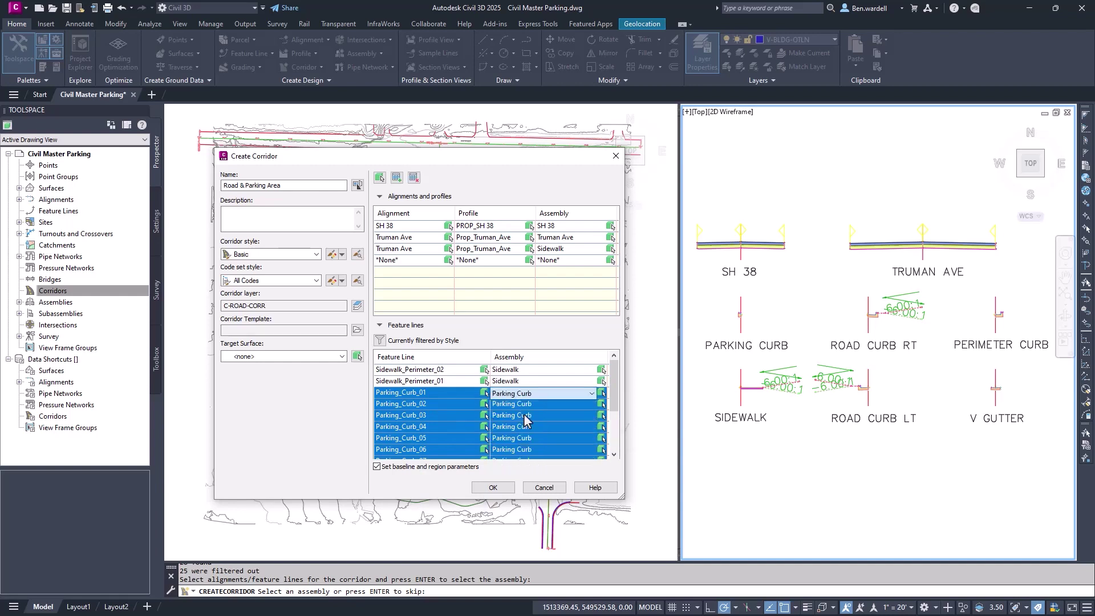
- Window-select all site feature lines and apply default names to the unnamed ones
{"action": "left_click", "coordinate": [379, 177]}
{"action": "left_click", "coordinate": [189, 118]}
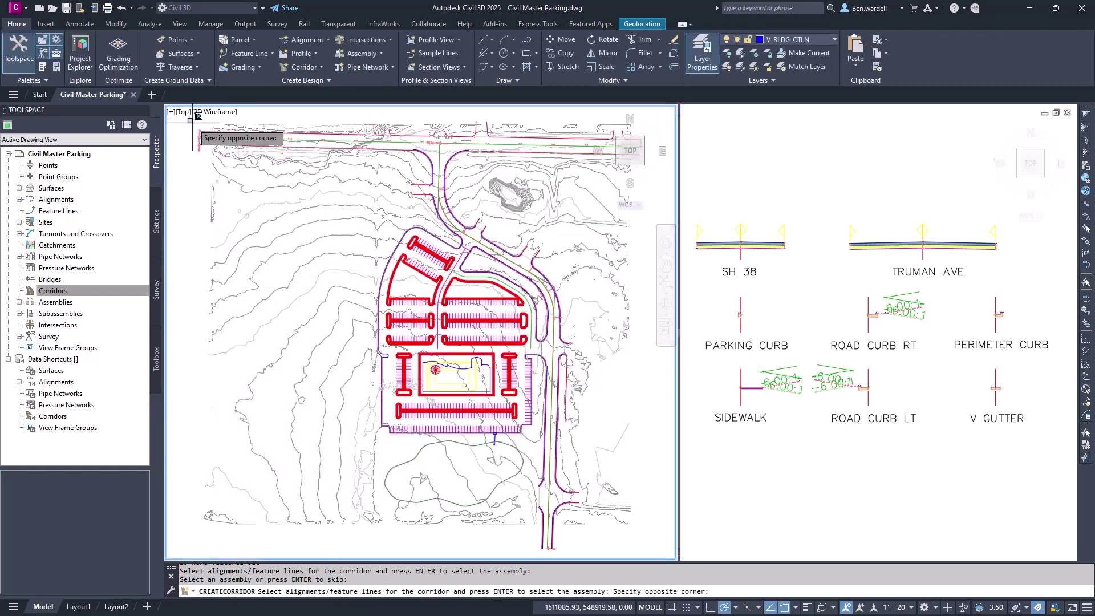
{"action": "left_click", "coordinate": [657, 546]}
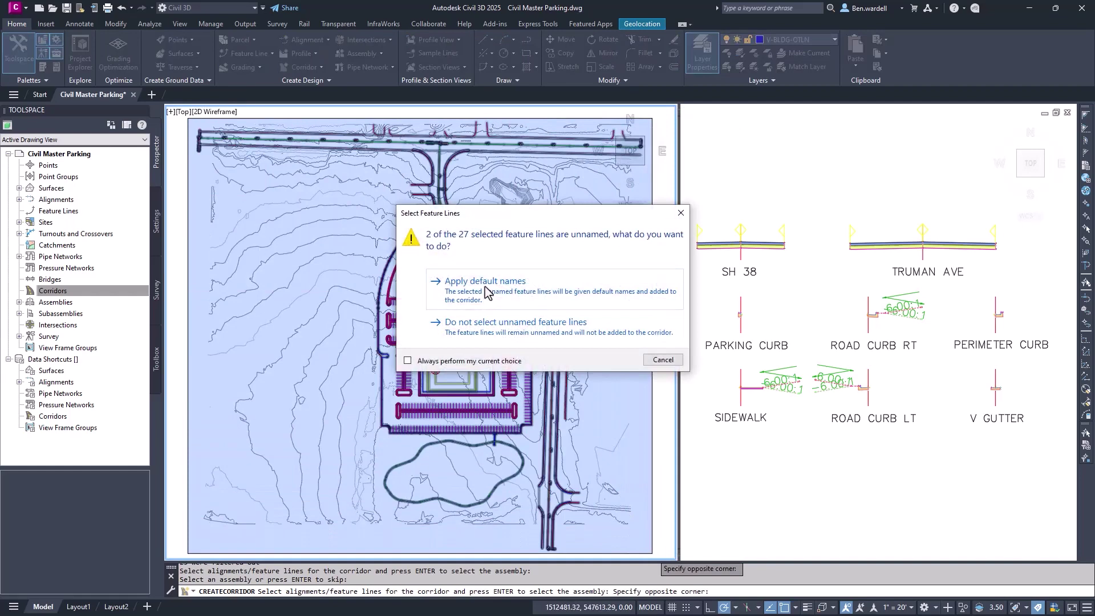
{"action": "left_click", "coordinate": [496, 323]}
{"action": "left_click_drag", "start_coordinate": [613, 379], "coordinate": [615, 451]}
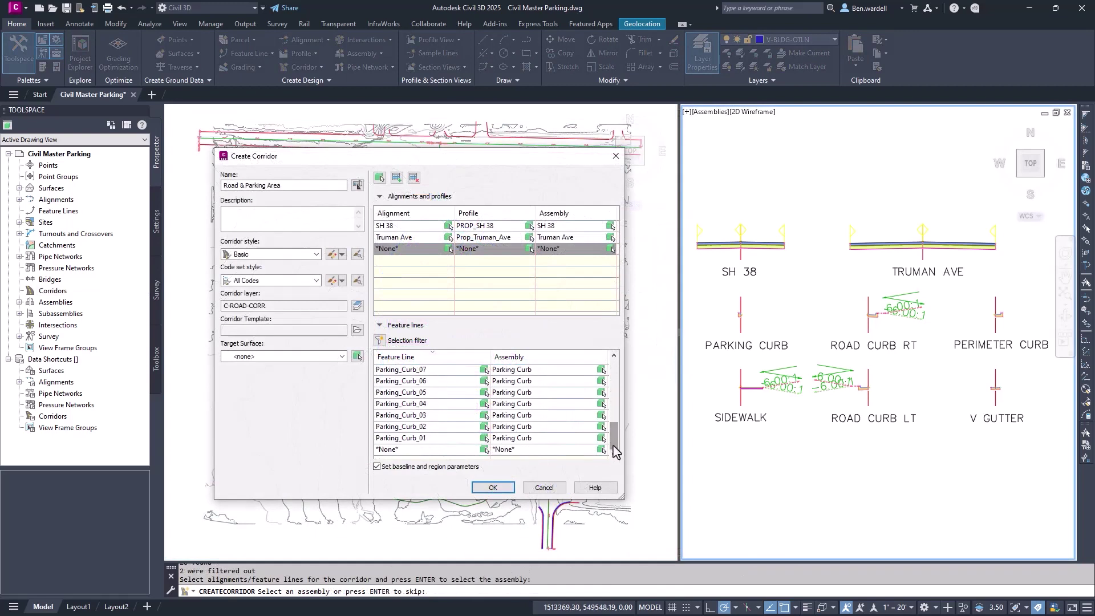
- Keep Parking Curb as Parking_Curb_01's assembly and create the corridor
{"action": "left_click", "coordinate": [556, 439]}
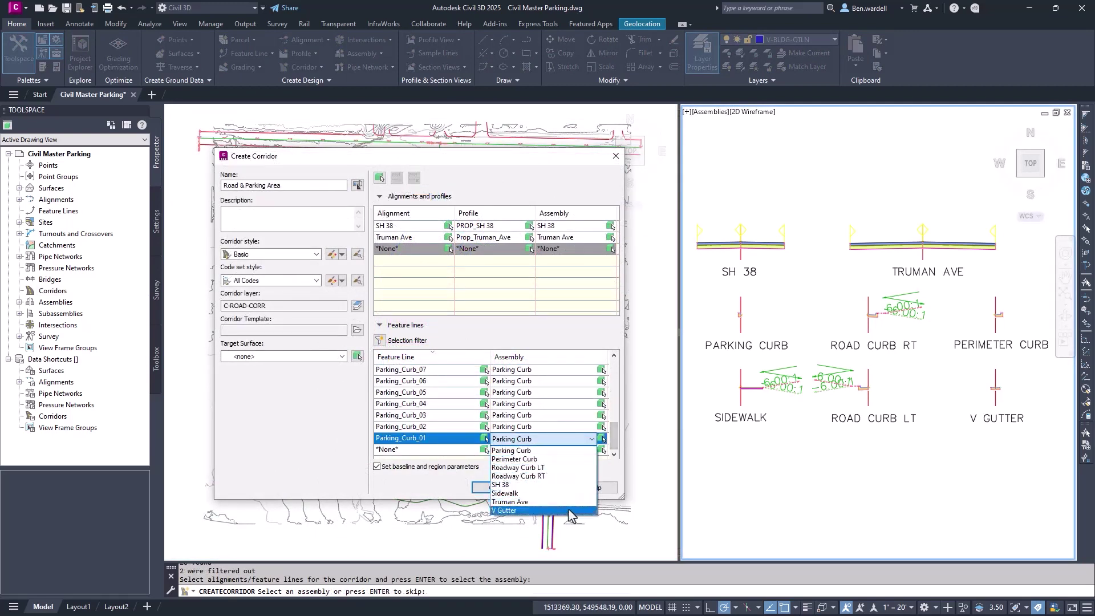
{"action": "left_click", "coordinate": [447, 438]}
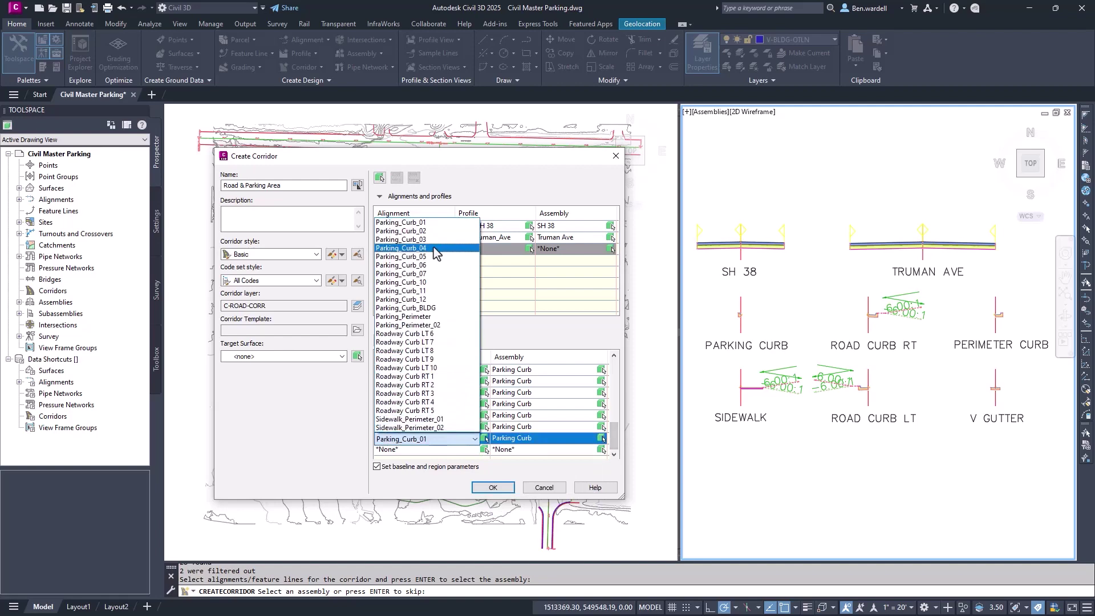
{"action": "left_click", "coordinate": [402, 222]}
{"action": "left_click", "coordinate": [493, 488]}
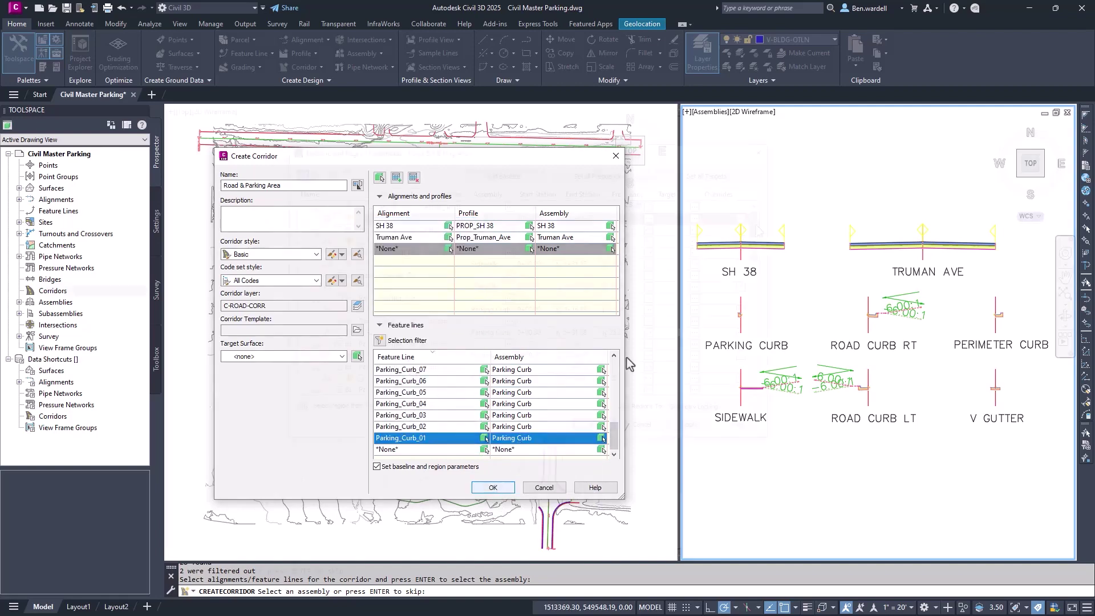
- Accept the baseline and region parameters and rebuild the Road & Parking Area corridor
{"action": "left_click_drag", "start_coordinate": [757, 231], "coordinate": [755, 314]}
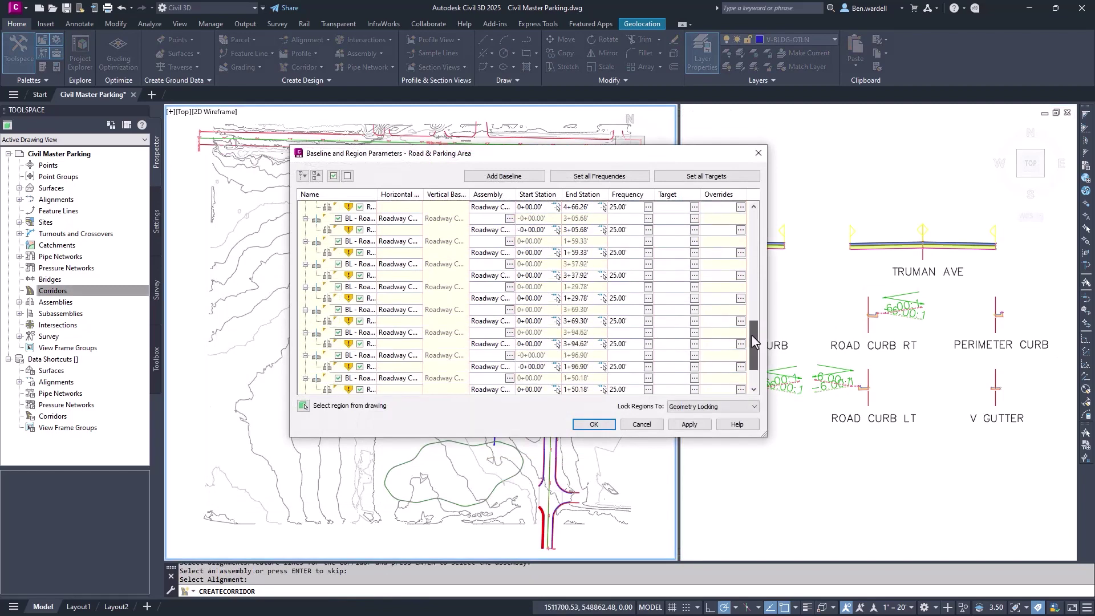
{"action": "left_click", "coordinate": [594, 424]}
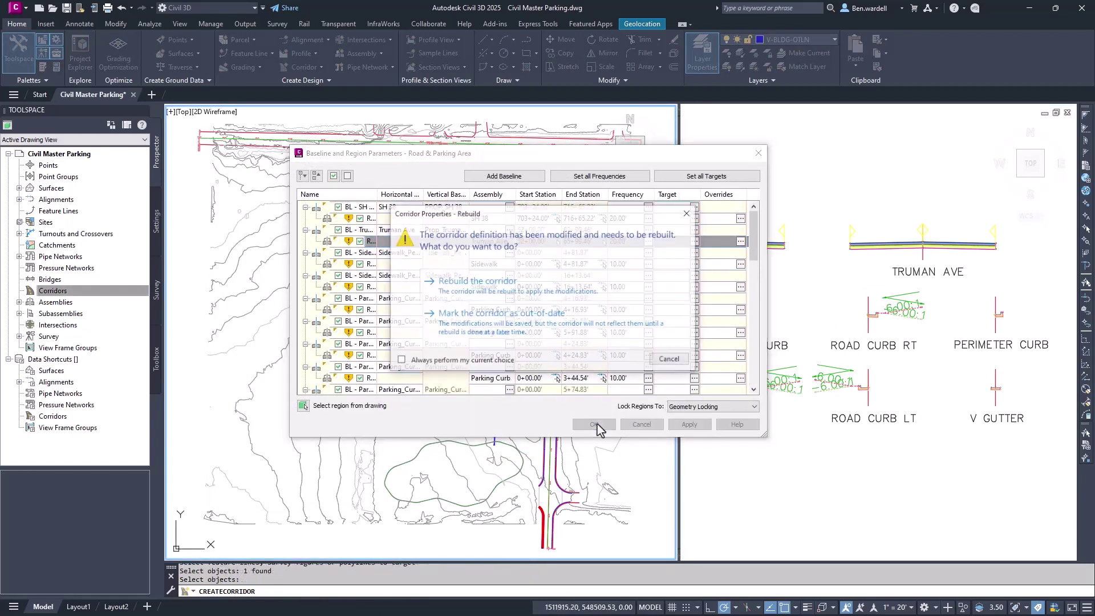
{"action": "left_click", "coordinate": [489, 285]}
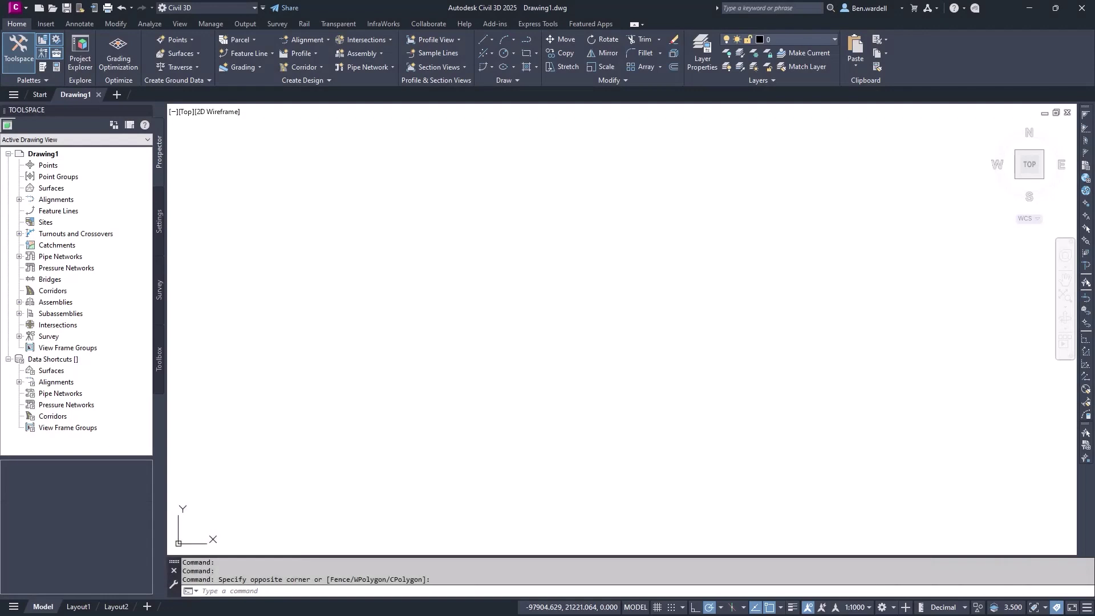
- Use GEOCS to assign CA83-I horizontally and North America NAVD88_height vertically
{"action": "type", "text": "GEOCS"}
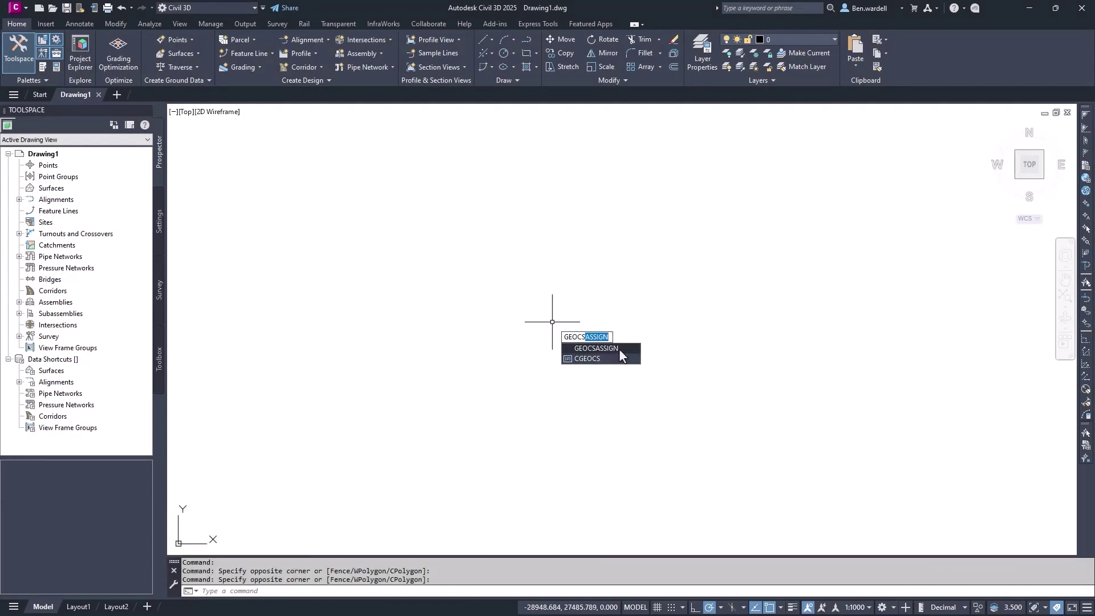
{"action": "left_click", "coordinate": [619, 348]}
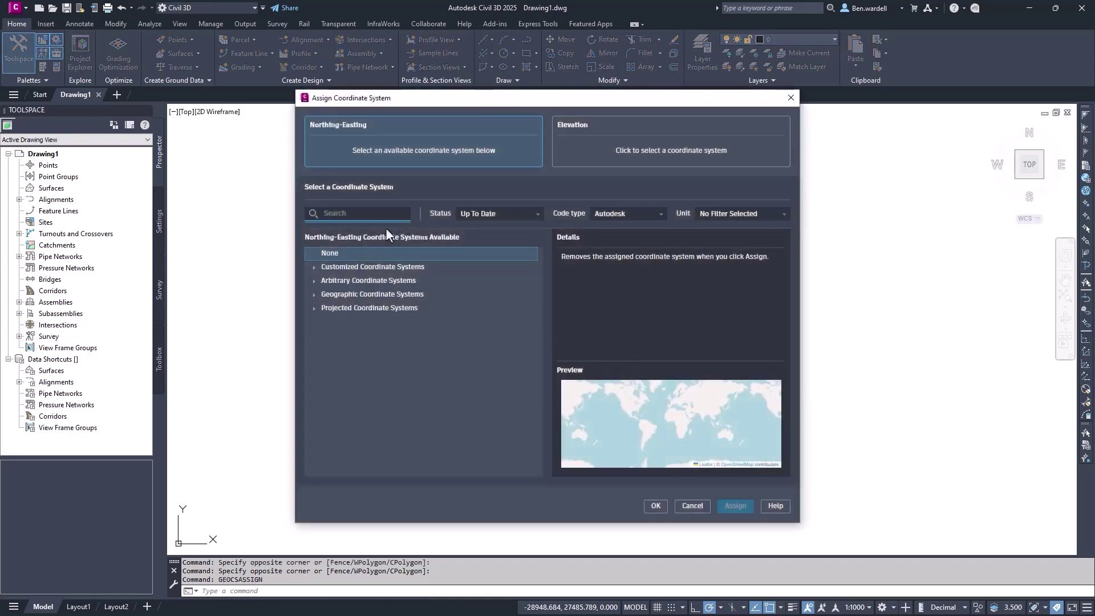
{"action": "type", "text": "ca83"}
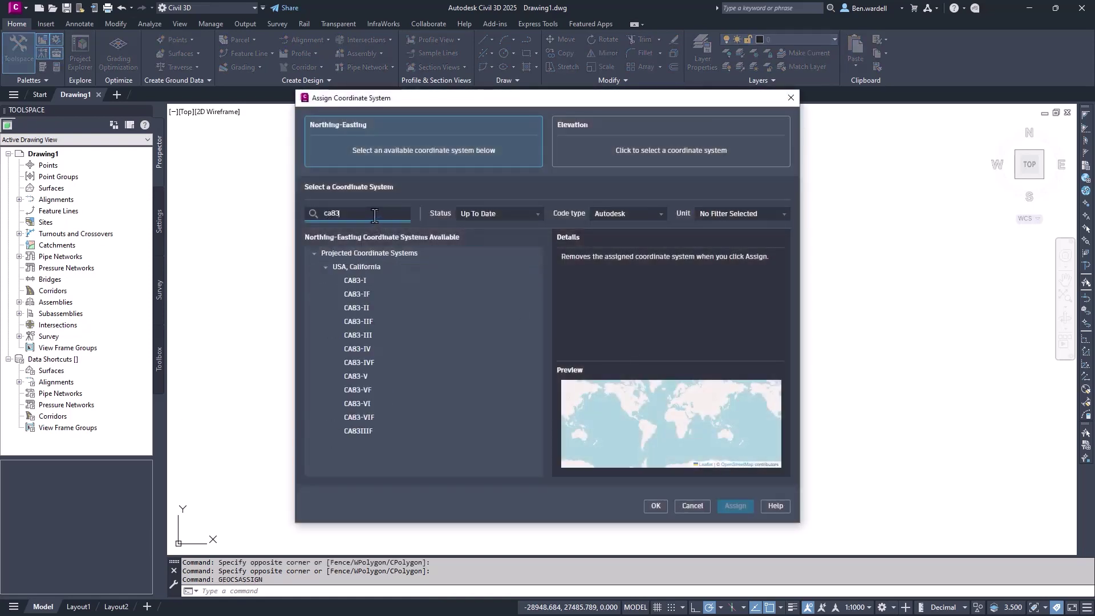
{"action": "left_click", "coordinate": [364, 280]}
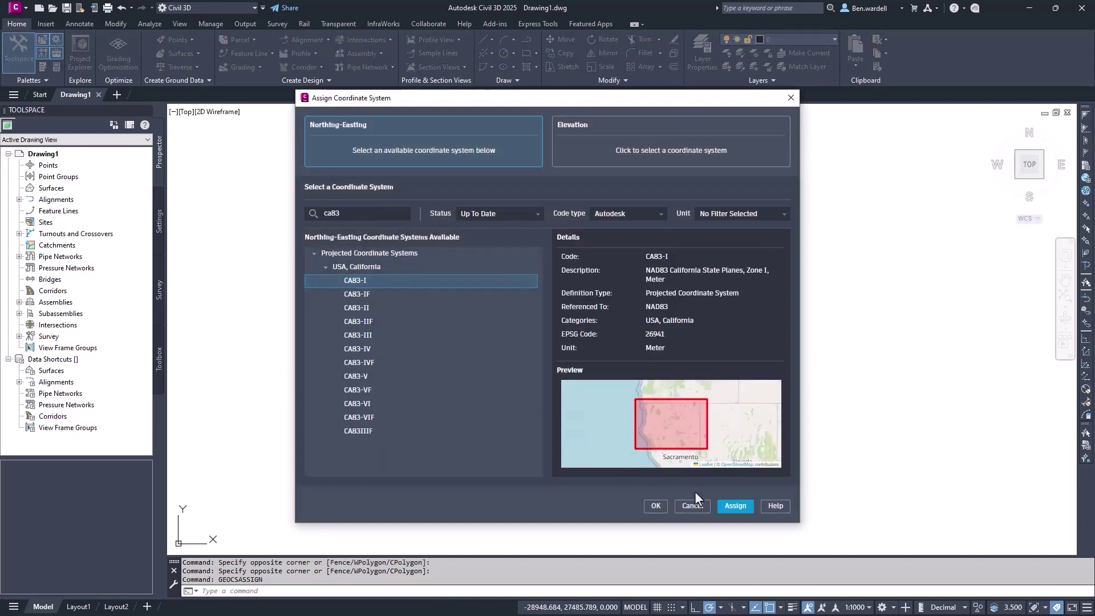
{"action": "left_click", "coordinate": [733, 509]}
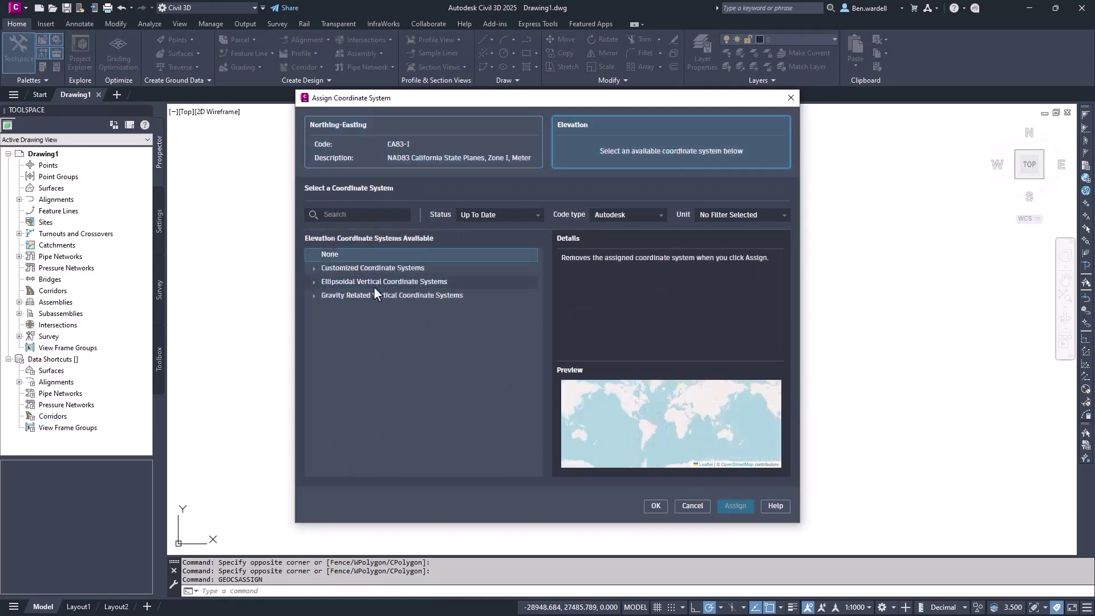
{"action": "left_click", "coordinate": [314, 296]}
{"action": "left_click", "coordinate": [325, 336]}
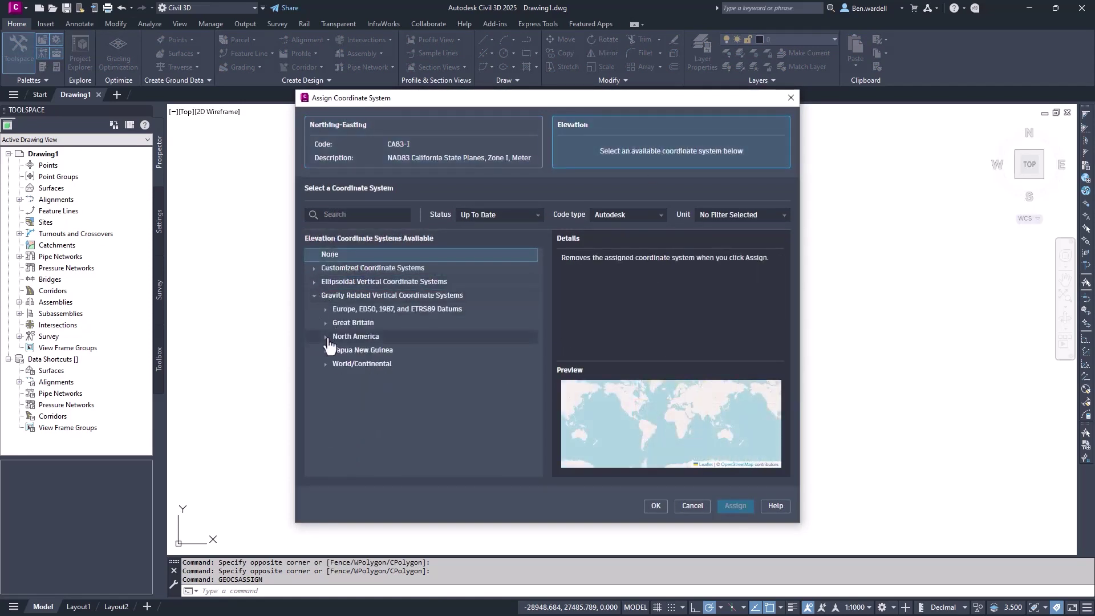
{"action": "left_click", "coordinate": [384, 353]}
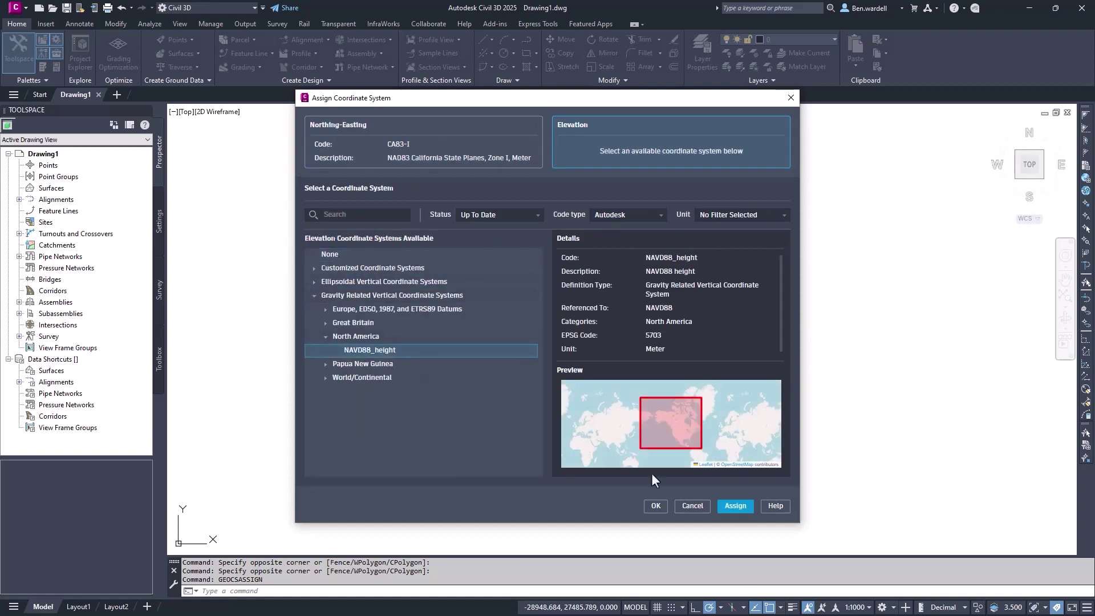
{"action": "left_click", "coordinate": [735, 505]}
- Turn the ENABLEVCSSUPPORT vertical coordinate setting on
{"action": "type", "text": "ENABLECSSU"}
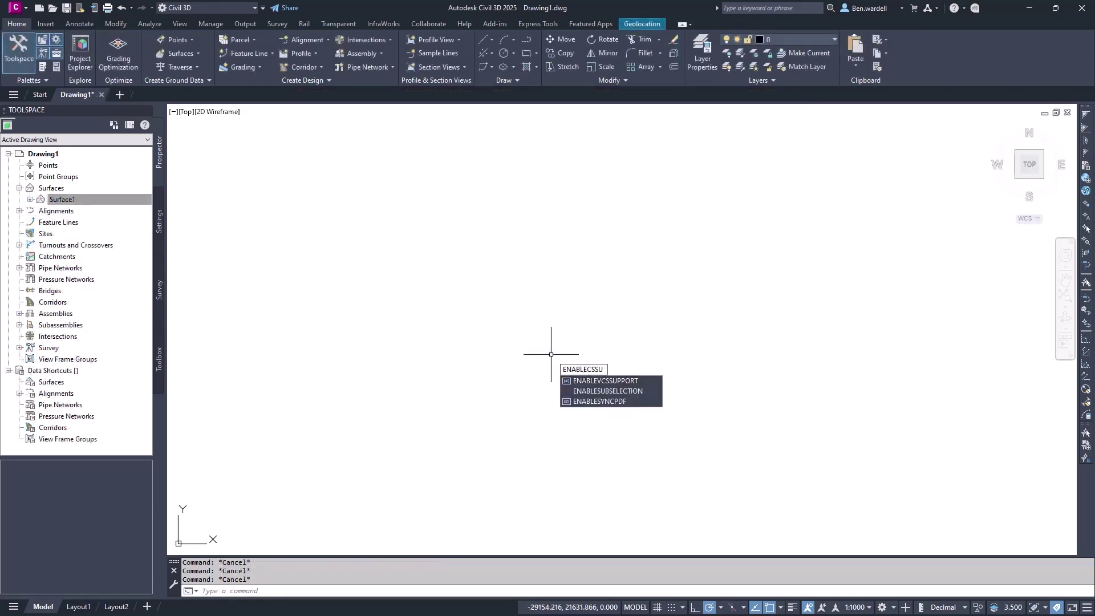
{"action": "left_click", "coordinate": [631, 380]}
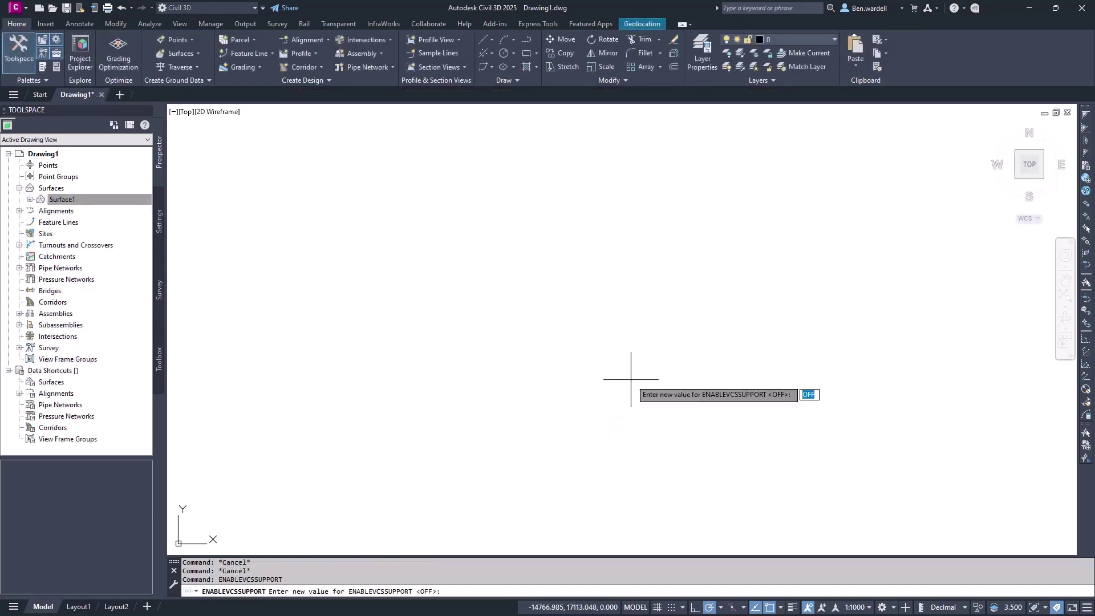
{"action": "type", "text": "on"}
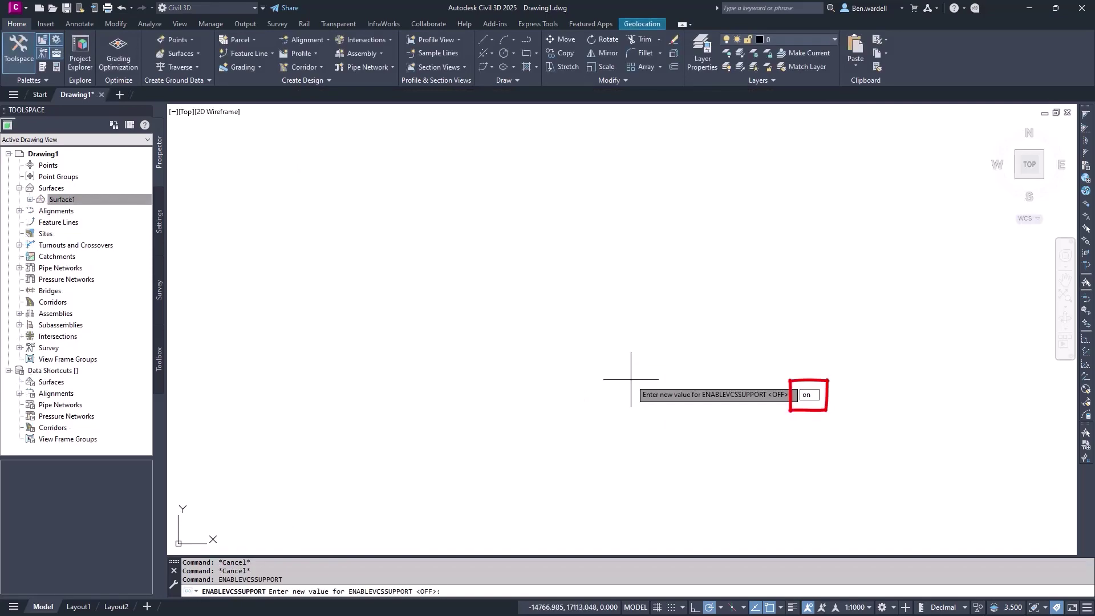
{"action": "key", "text": "Return"}
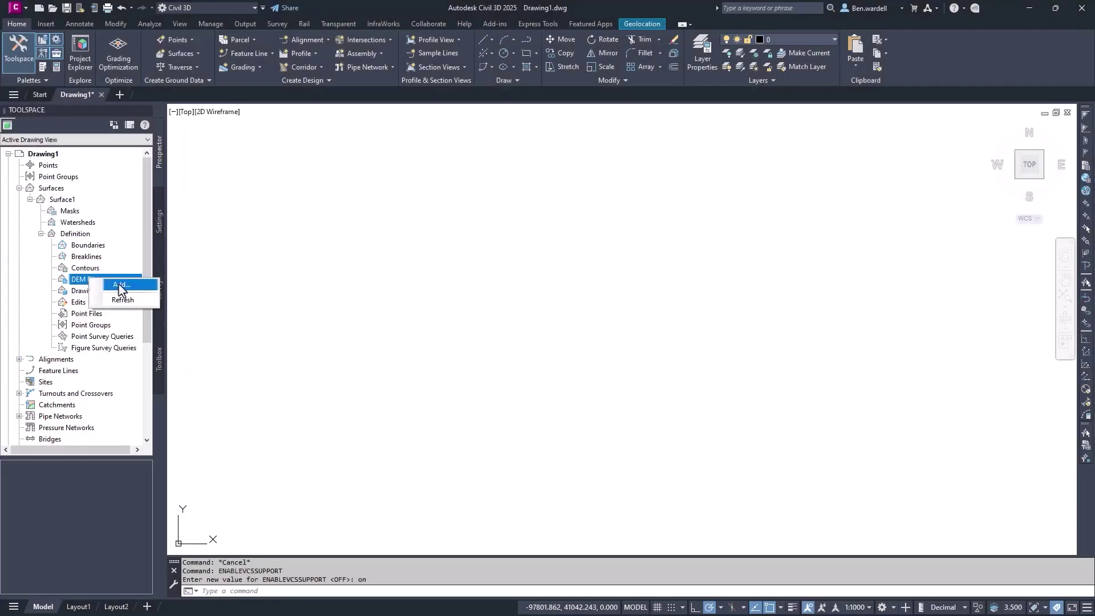
- Add Existing_Ground.dem as a DEM file to Surface1's definition
{"action": "left_click", "coordinate": [119, 285]}
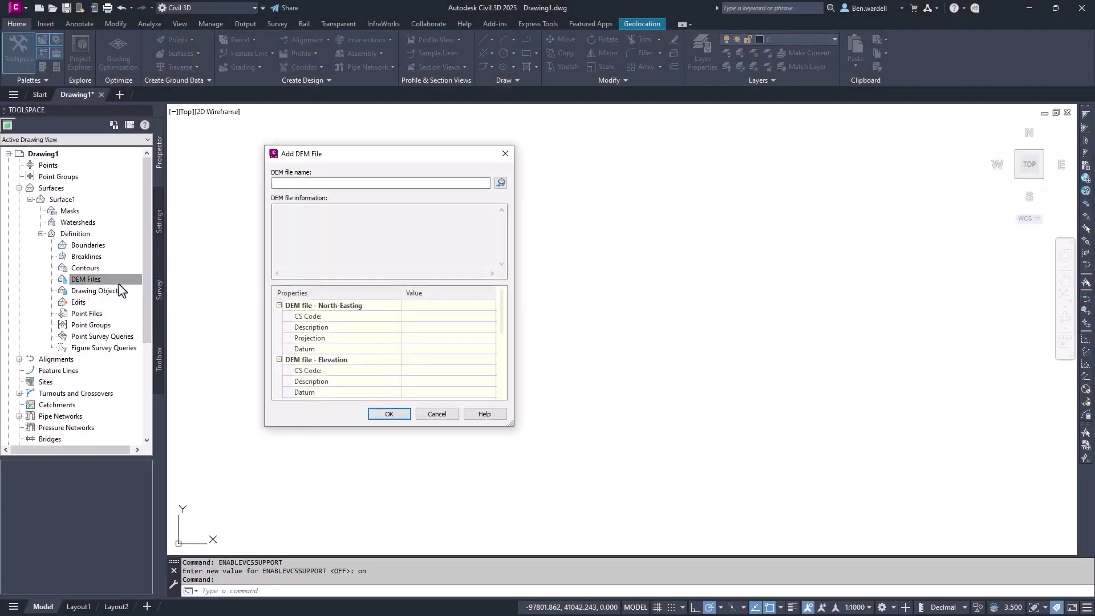
{"action": "left_click", "coordinate": [500, 183]}
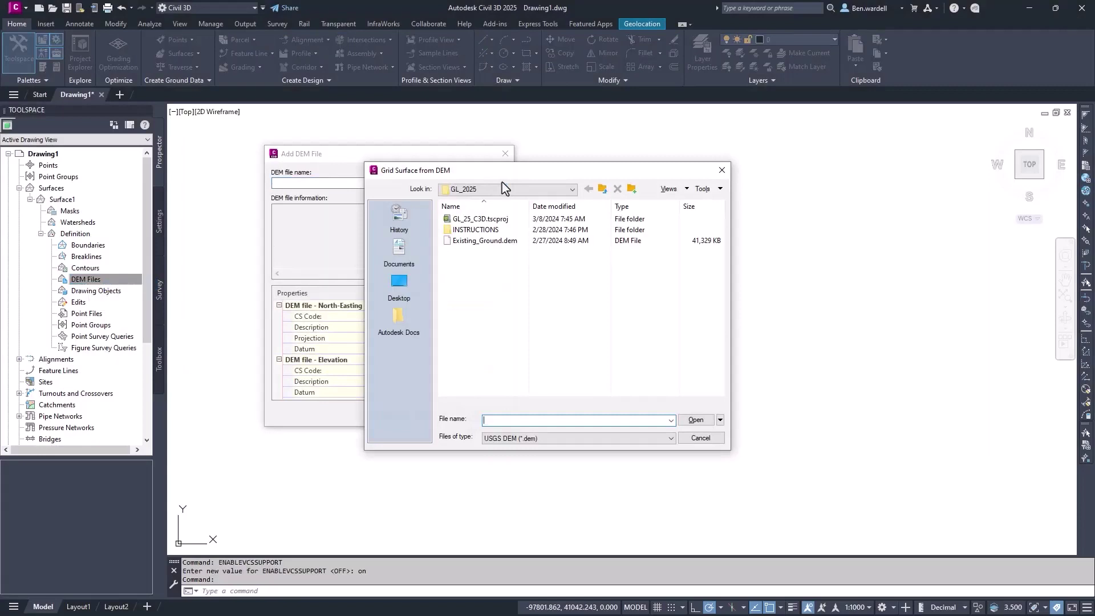
{"action": "double_click", "coordinate": [482, 240]}
{"action": "left_click_drag", "start_coordinate": [501, 225], "coordinate": [502, 260]}
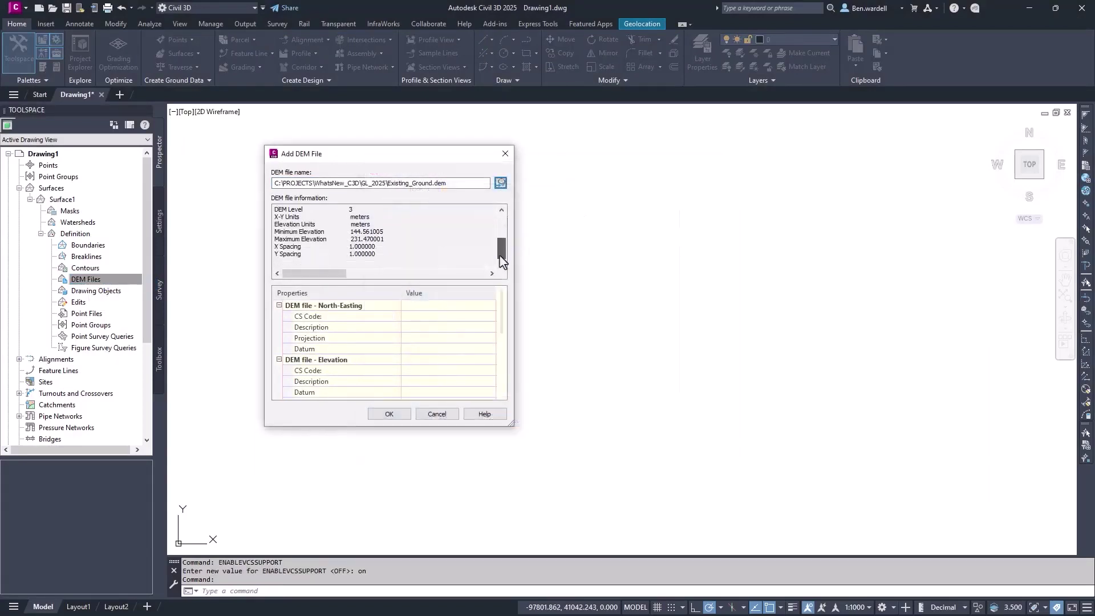
- Set the DEM's coordinate systems to CA83-I and NAVD88_height, then build the surface
{"action": "left_click", "coordinate": [487, 317]}
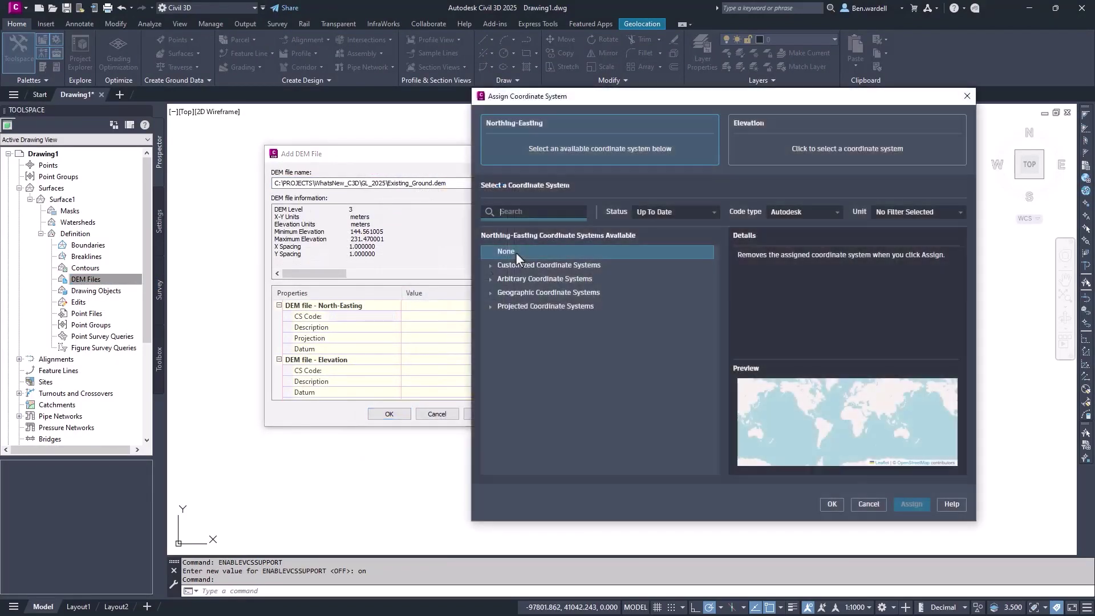
{"action": "type", "text": "ca83"}
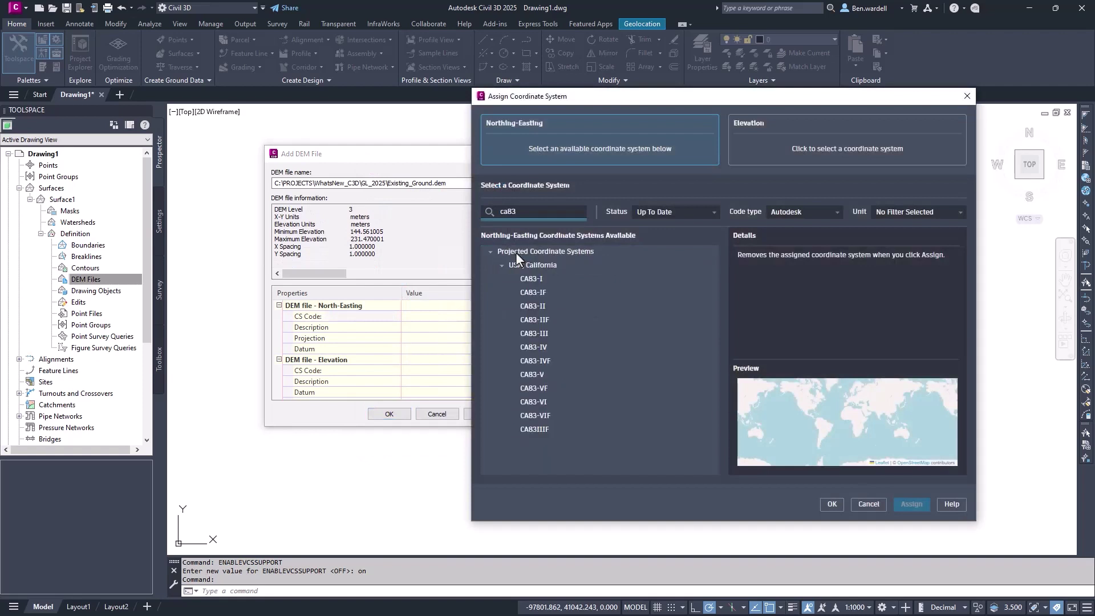
{"action": "left_click", "coordinate": [528, 277]}
{"action": "double_click", "coordinate": [529, 277]}
{"action": "left_click", "coordinate": [490, 293]}
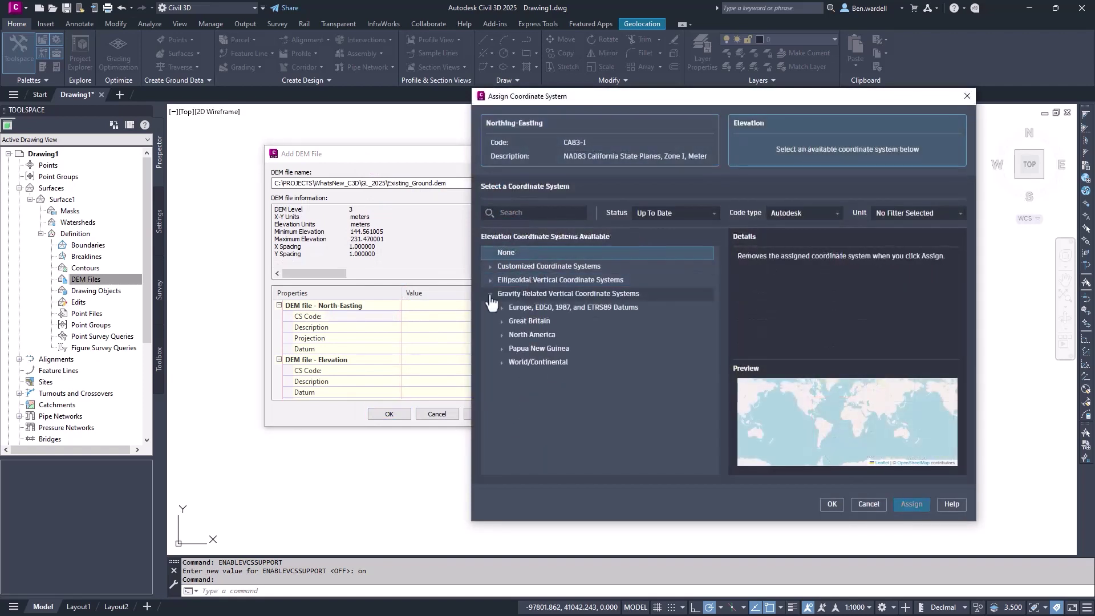
{"action": "left_click", "coordinate": [500, 335]}
{"action": "left_click", "coordinate": [550, 348]}
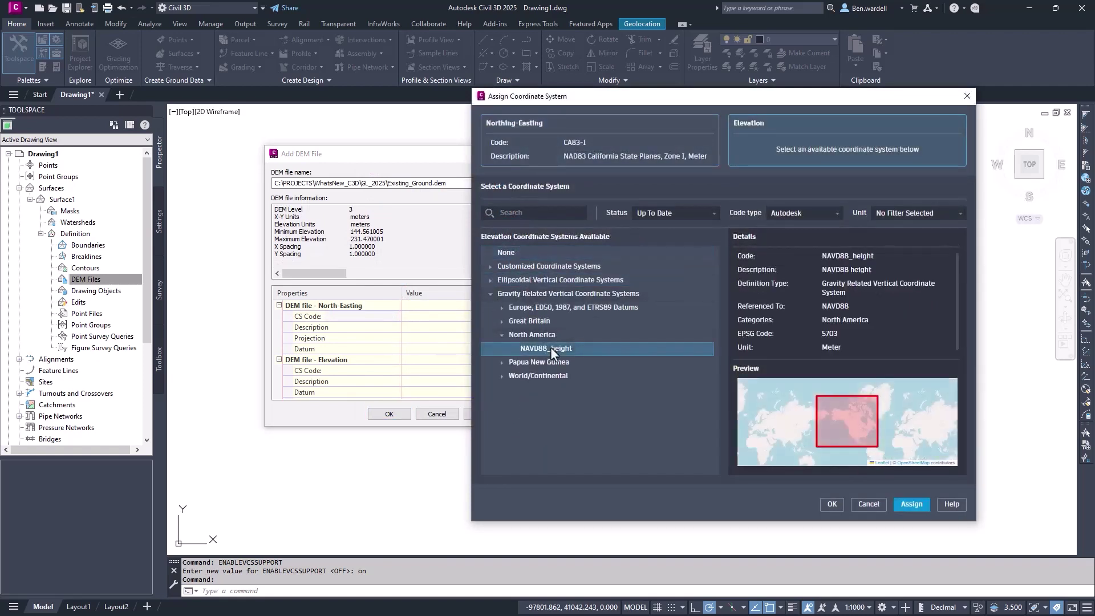
{"action": "double_click", "coordinate": [550, 348]}
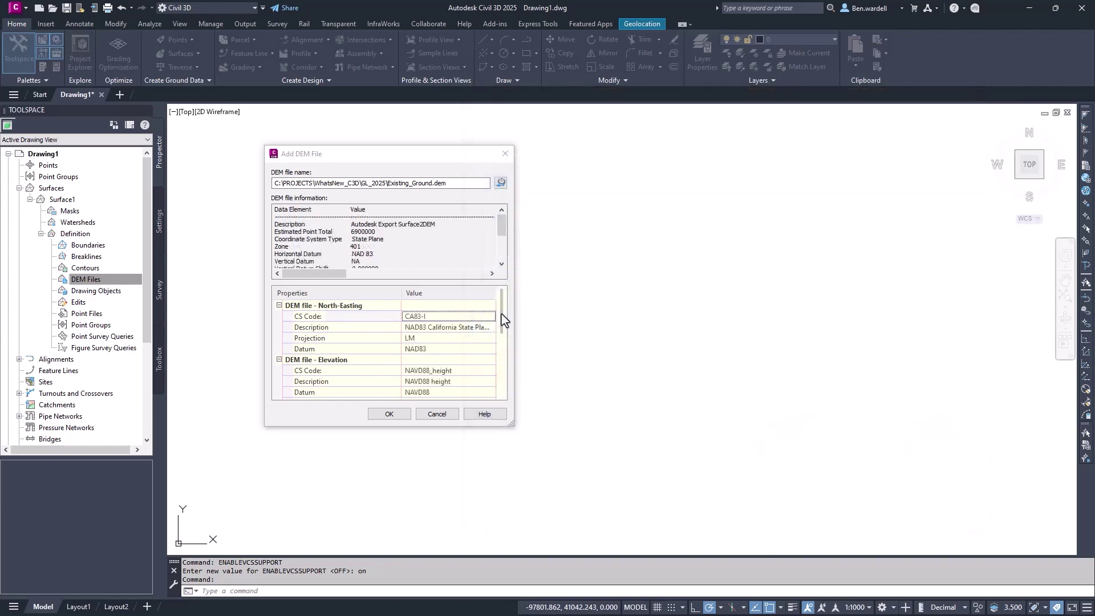
{"action": "left_click_drag", "start_coordinate": [501, 314], "coordinate": [498, 354]}
{"action": "left_click", "coordinate": [389, 414]}
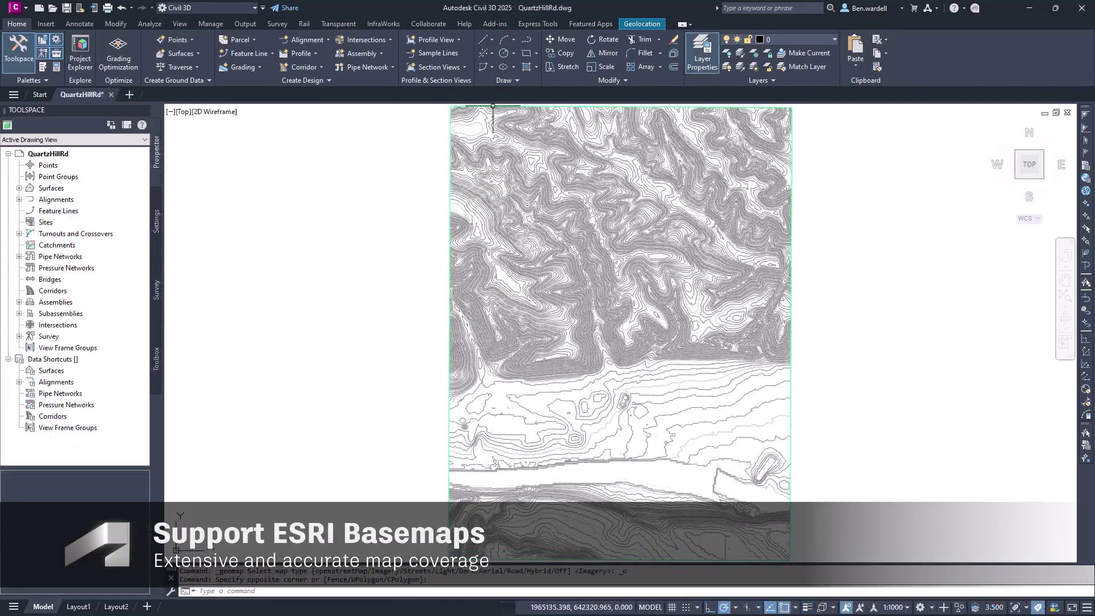
- Preview the Esri online basemaps and settle on Esri Imagery
{"action": "left_click", "coordinate": [653, 24]}
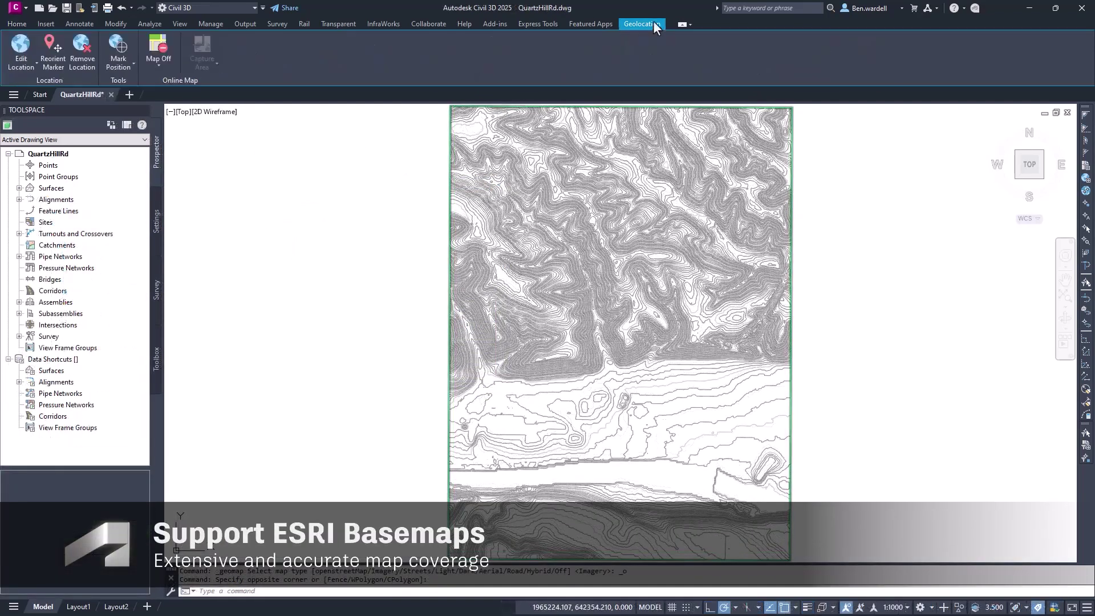
{"action": "left_click", "coordinate": [158, 65]}
{"action": "left_click", "coordinate": [209, 86]}
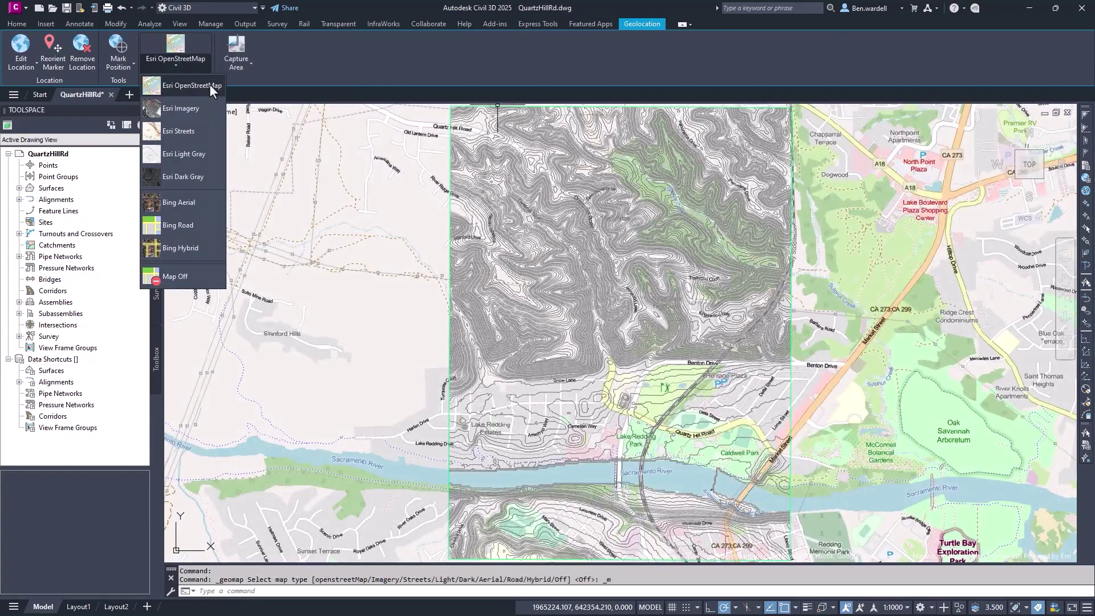
{"action": "left_click", "coordinate": [209, 108]}
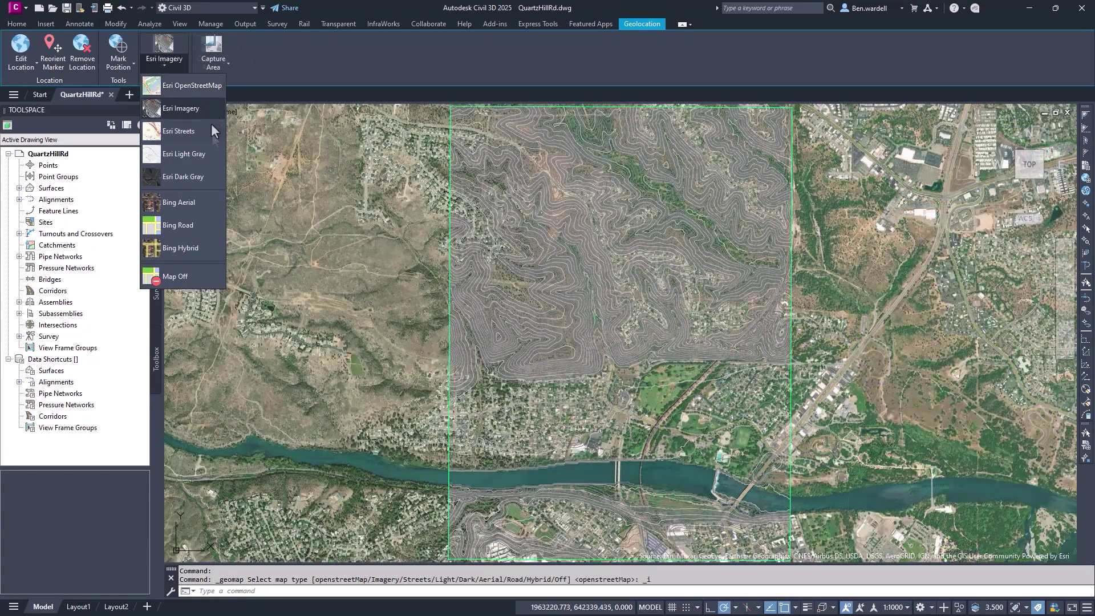
{"action": "left_click", "coordinate": [211, 131]}
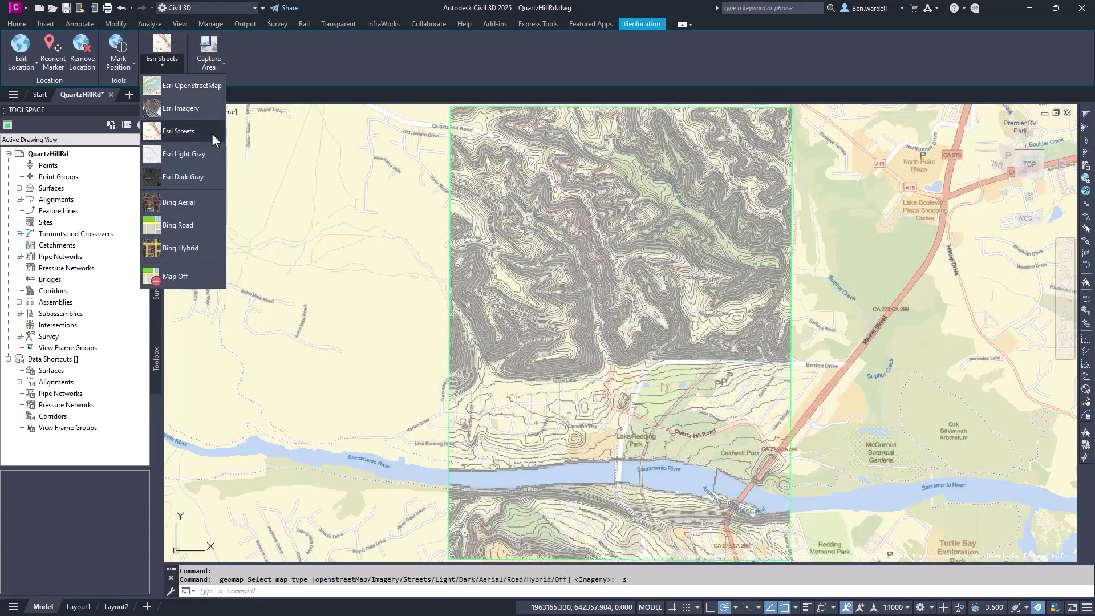
{"action": "left_click", "coordinate": [197, 154]}
{"action": "left_click", "coordinate": [194, 108]}
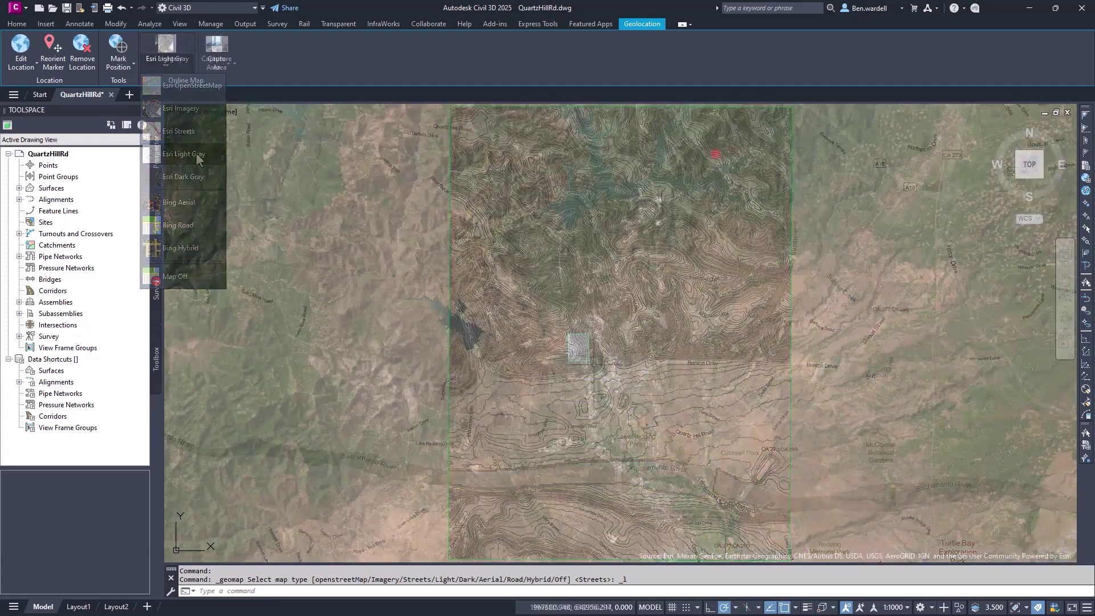
- Zoom in and pan the aerial view along the bridge roadway
{"action": "scroll", "coordinate": [586, 354], "scroll_direction": "up", "scroll_amount": 2}
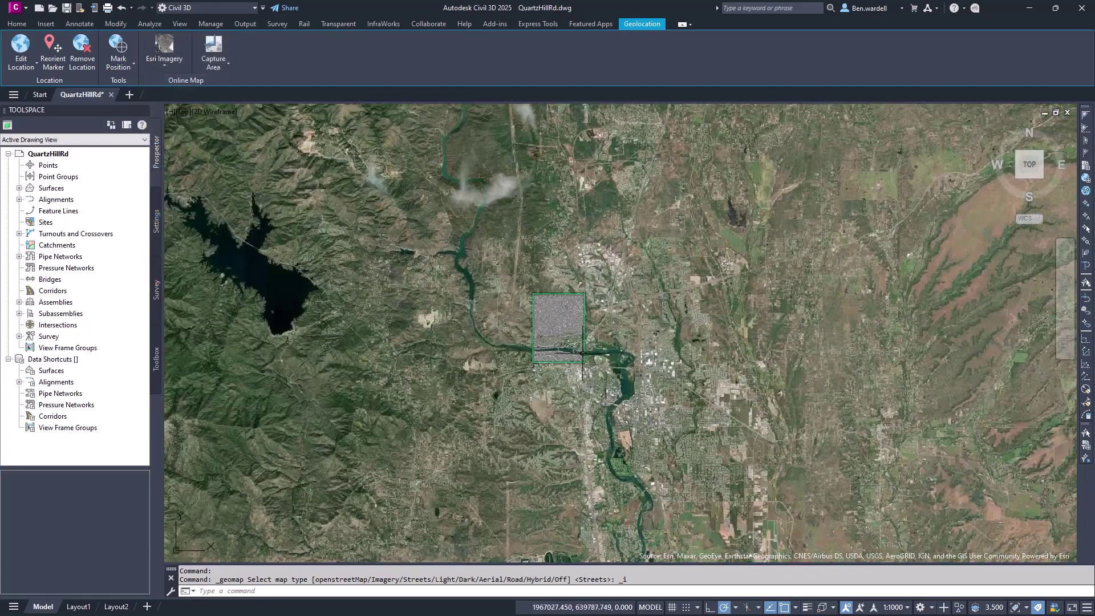
{"action": "scroll", "coordinate": [581, 354], "scroll_direction": "up", "scroll_amount": 3}
{"action": "scroll", "coordinate": [579, 353], "scroll_direction": "up", "scroll_amount": 2}
{"action": "scroll", "coordinate": [576, 353], "scroll_direction": "up", "scroll_amount": 2}
{"action": "scroll", "coordinate": [574, 352], "scroll_direction": "up", "scroll_amount": 3}
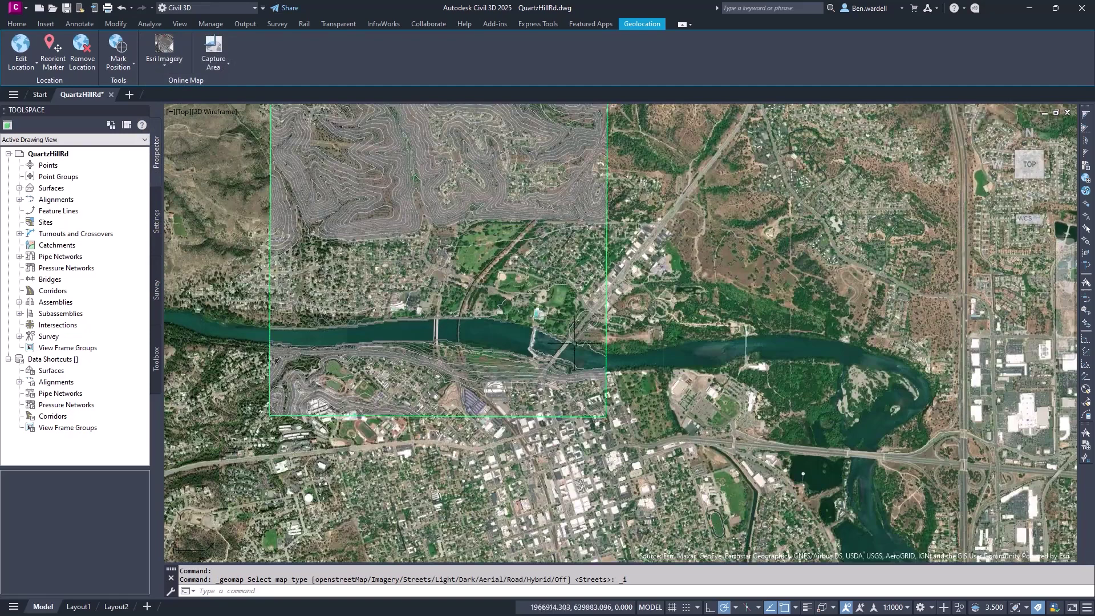
{"action": "scroll", "coordinate": [572, 350], "scroll_direction": "up", "scroll_amount": 3}
{"action": "scroll", "coordinate": [569, 347], "scroll_direction": "up", "scroll_amount": 3}
{"action": "scroll", "coordinate": [566, 344], "scroll_direction": "up", "scroll_amount": 3}
{"action": "scroll", "coordinate": [567, 345], "scroll_direction": "up", "scroll_amount": 3}
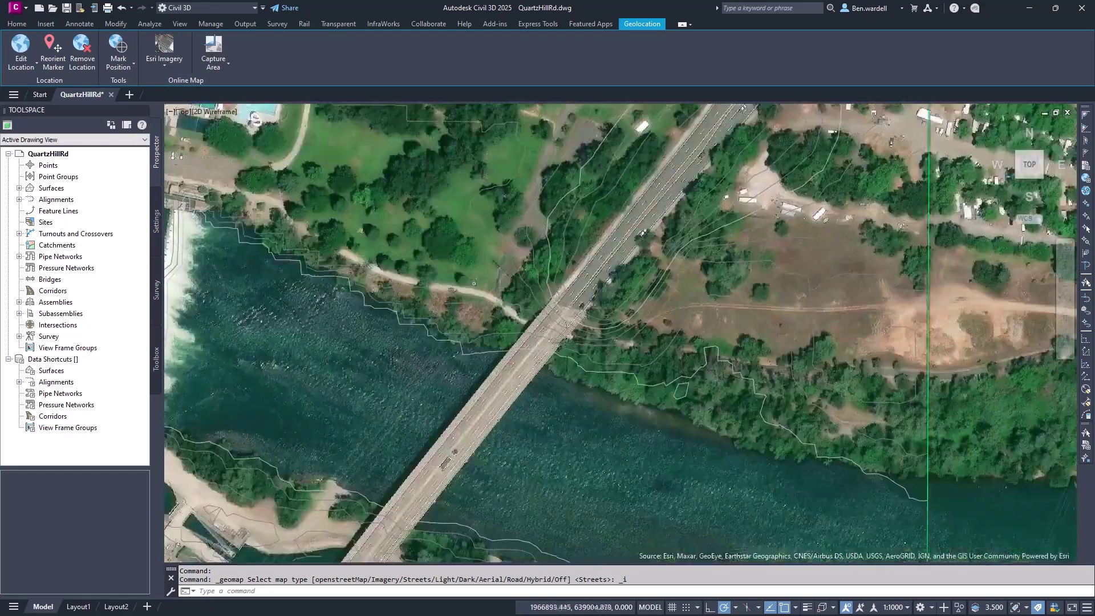
{"action": "scroll", "coordinate": [565, 339], "scroll_direction": "up", "scroll_amount": 3}
{"action": "scroll", "coordinate": [547, 317], "scroll_direction": "up", "scroll_amount": 2}
{"action": "middle_click_drag", "start_coordinate": [592, 266], "coordinate": [355, 537]}
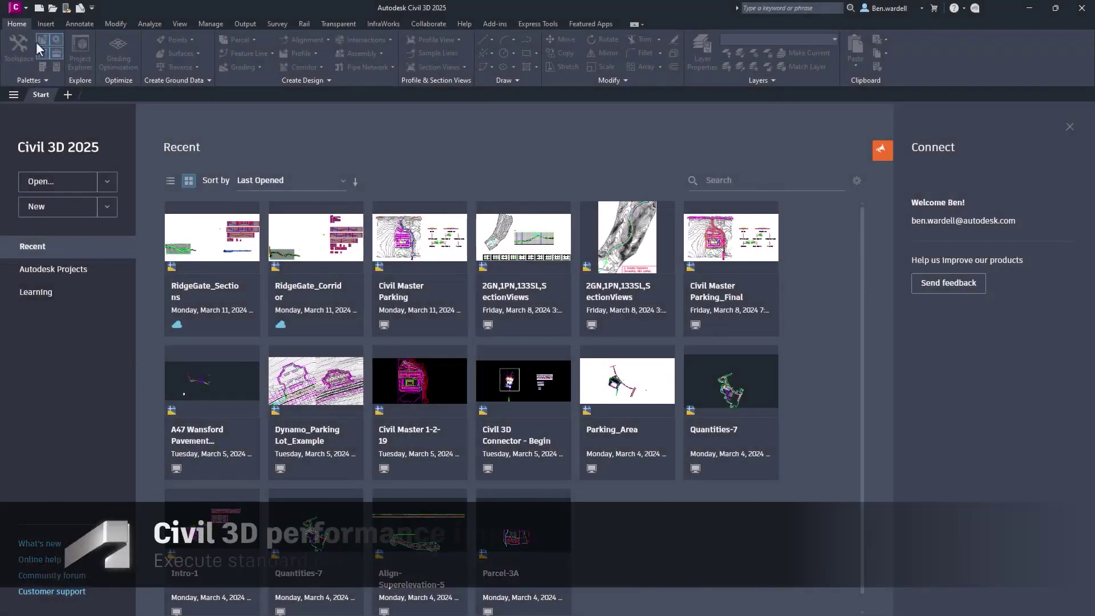
- Open drawing HE551532-JAC-HML-S2_8B_MAINL-M3-CH-0008 from the GL_2025 folder
{"action": "left_click", "coordinate": [15, 8]}
{"action": "mouse_move", "coordinate": [44, 97]}
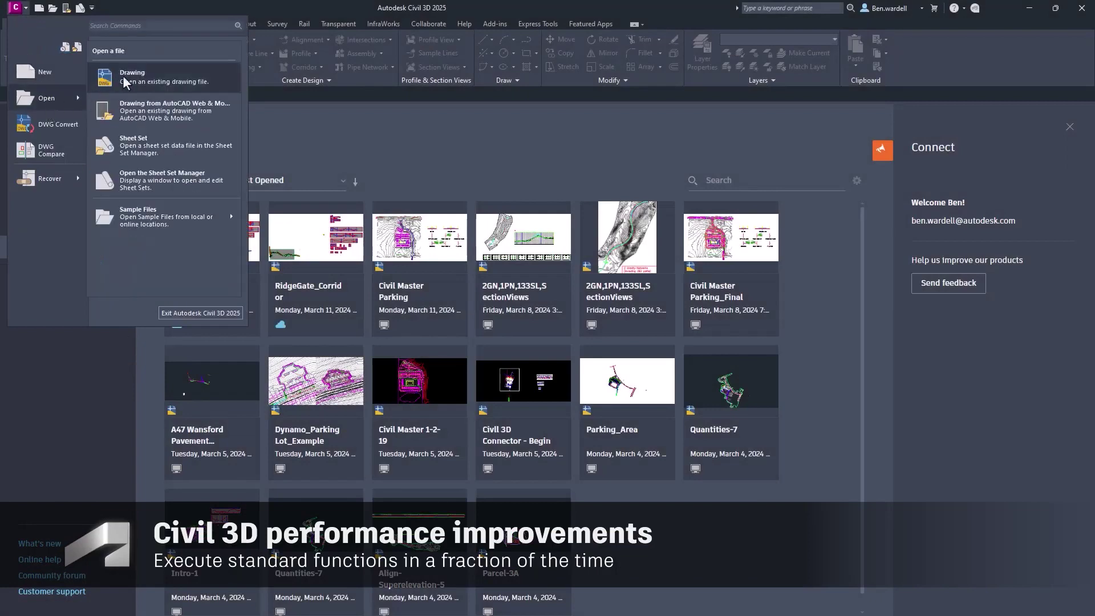
{"action": "left_click", "coordinate": [122, 75]}
{"action": "left_click", "coordinate": [473, 274]}
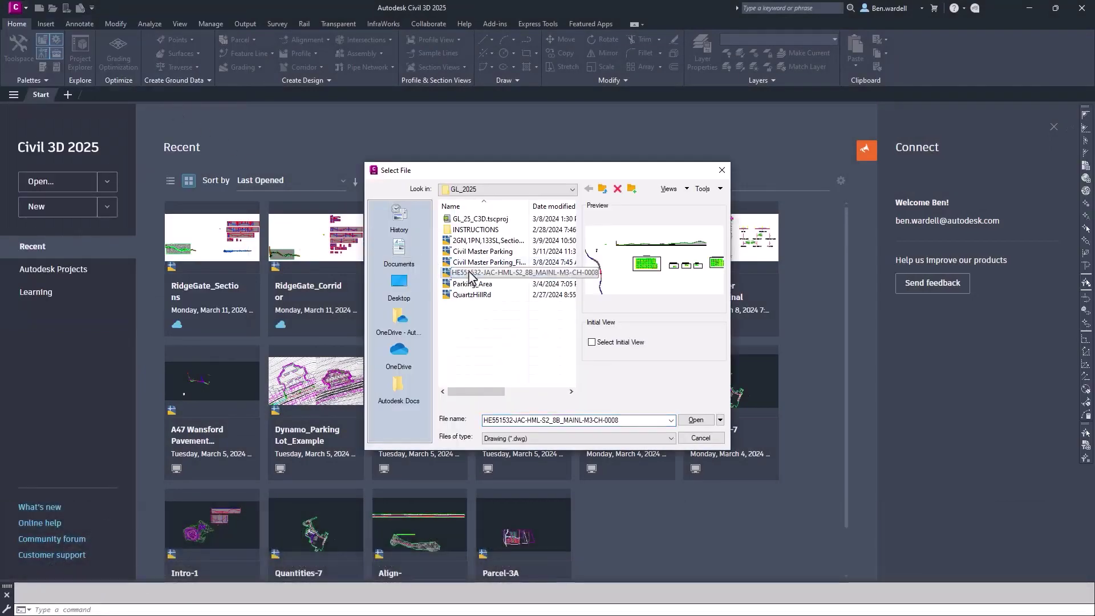
{"action": "left_click", "coordinate": [694, 422]}
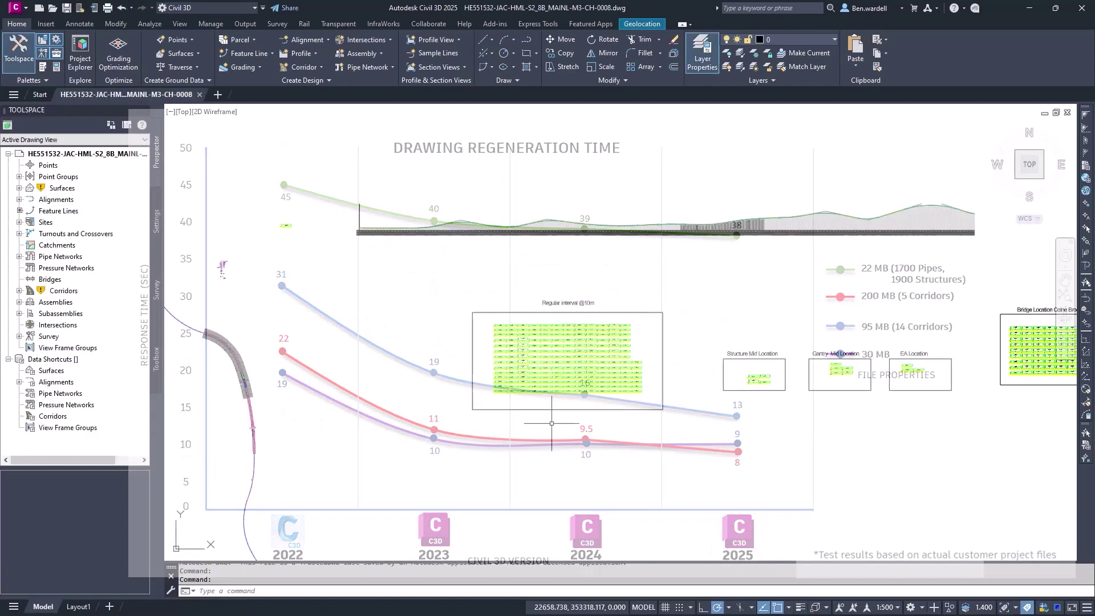
- Rebuild All corridors from the Prospector's Corridors node
{"action": "left_click", "coordinate": [20, 291]}
{"action": "right_click", "coordinate": [66, 297]}
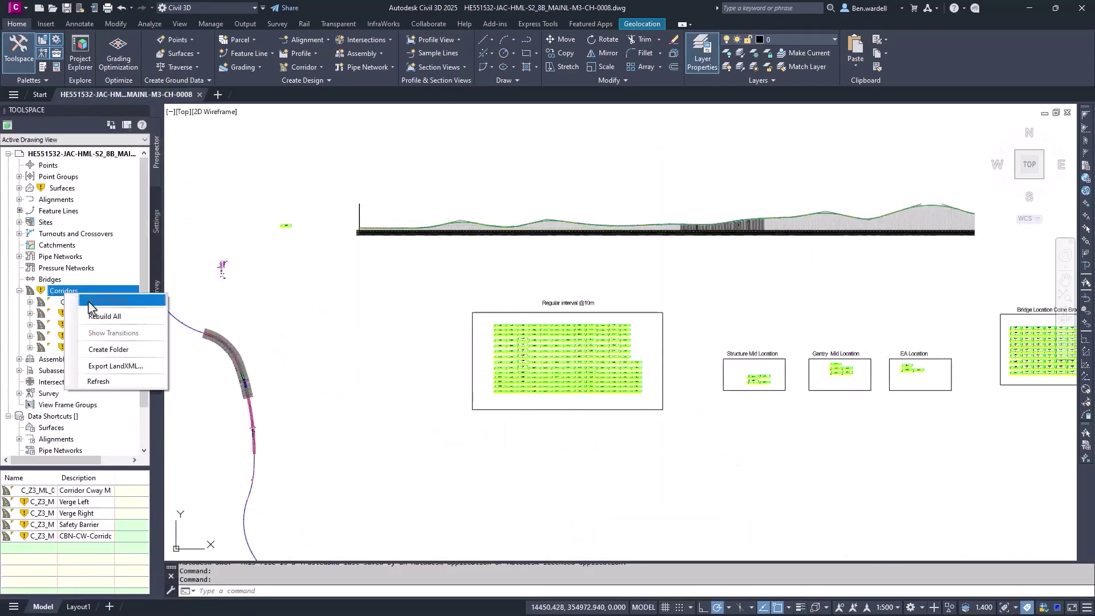
{"action": "left_click", "coordinate": [108, 315]}
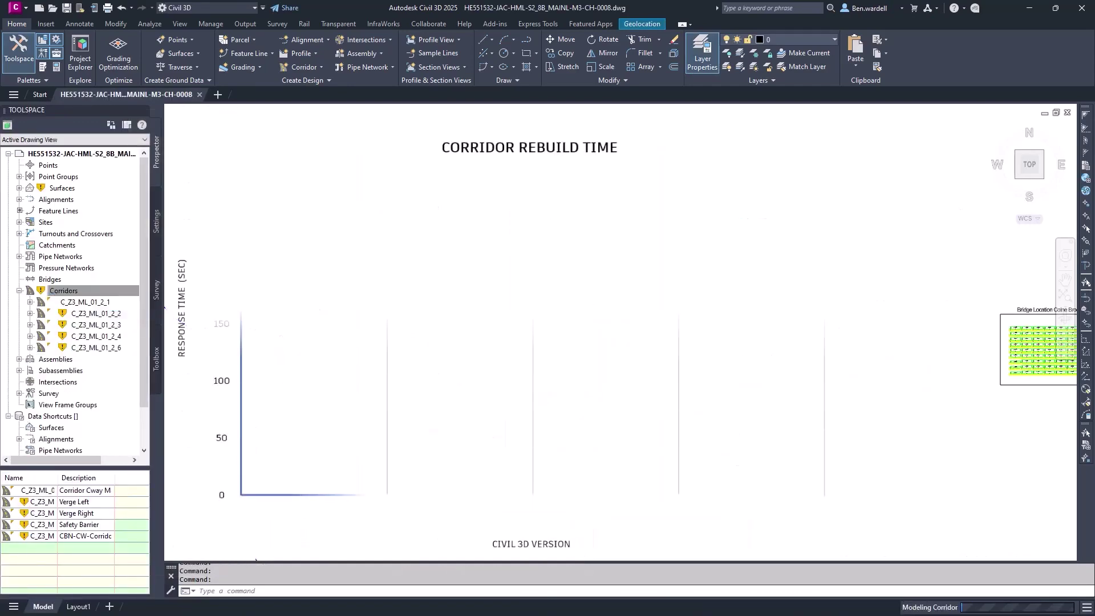